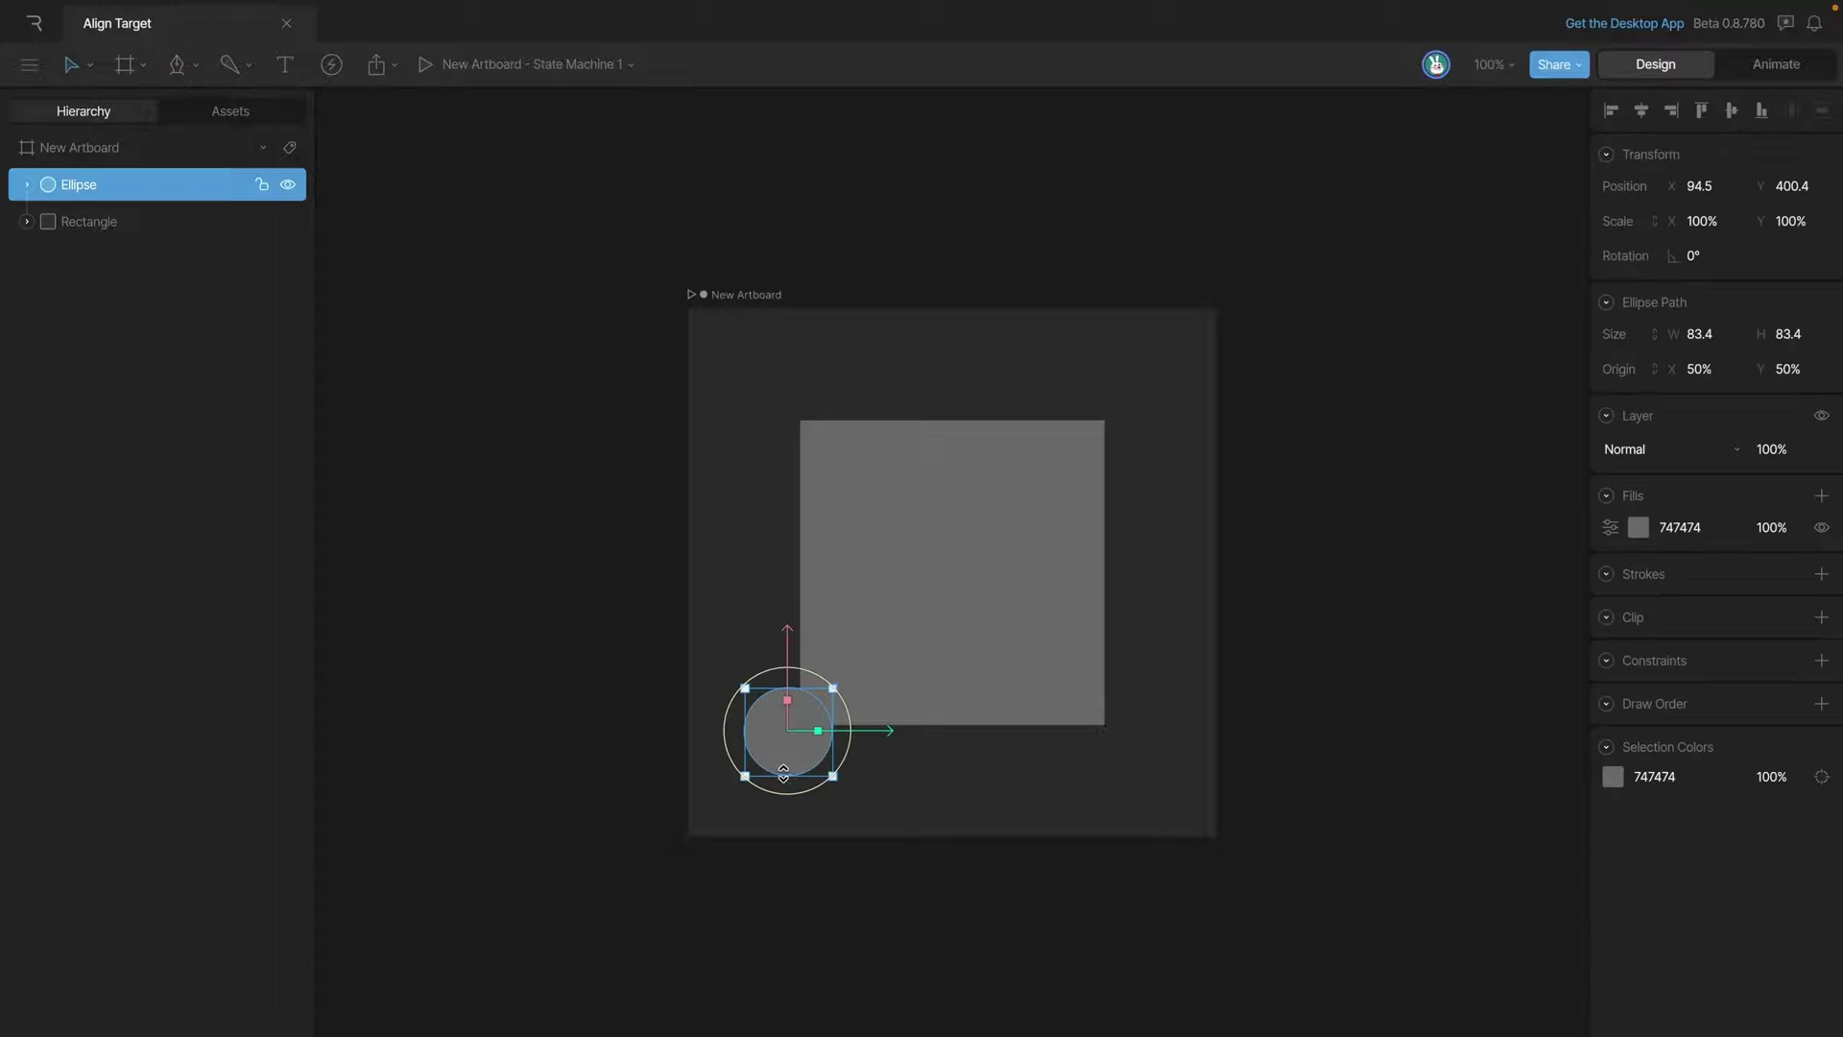
- Change the circle's fill colour to blue 2728D1
left_click(1638, 527)
left_click(1512, 736)
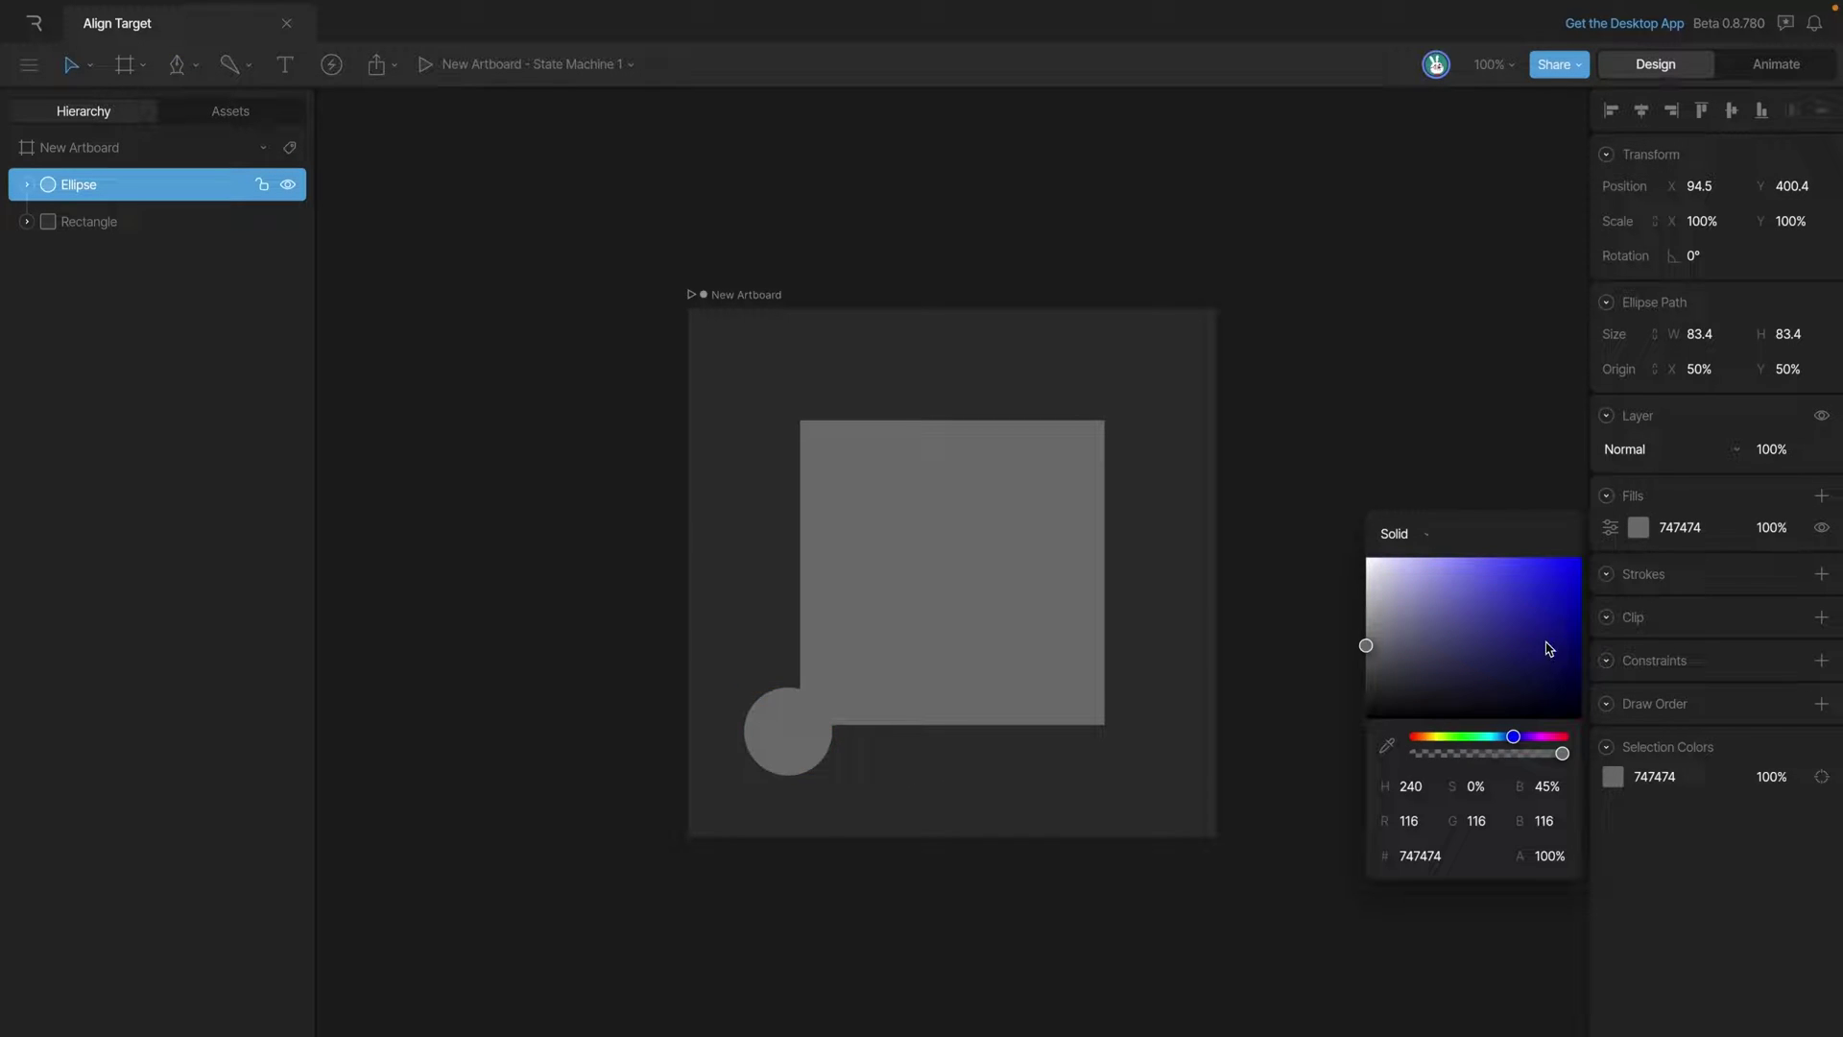
left_click_drag(1543, 589, 1541, 586)
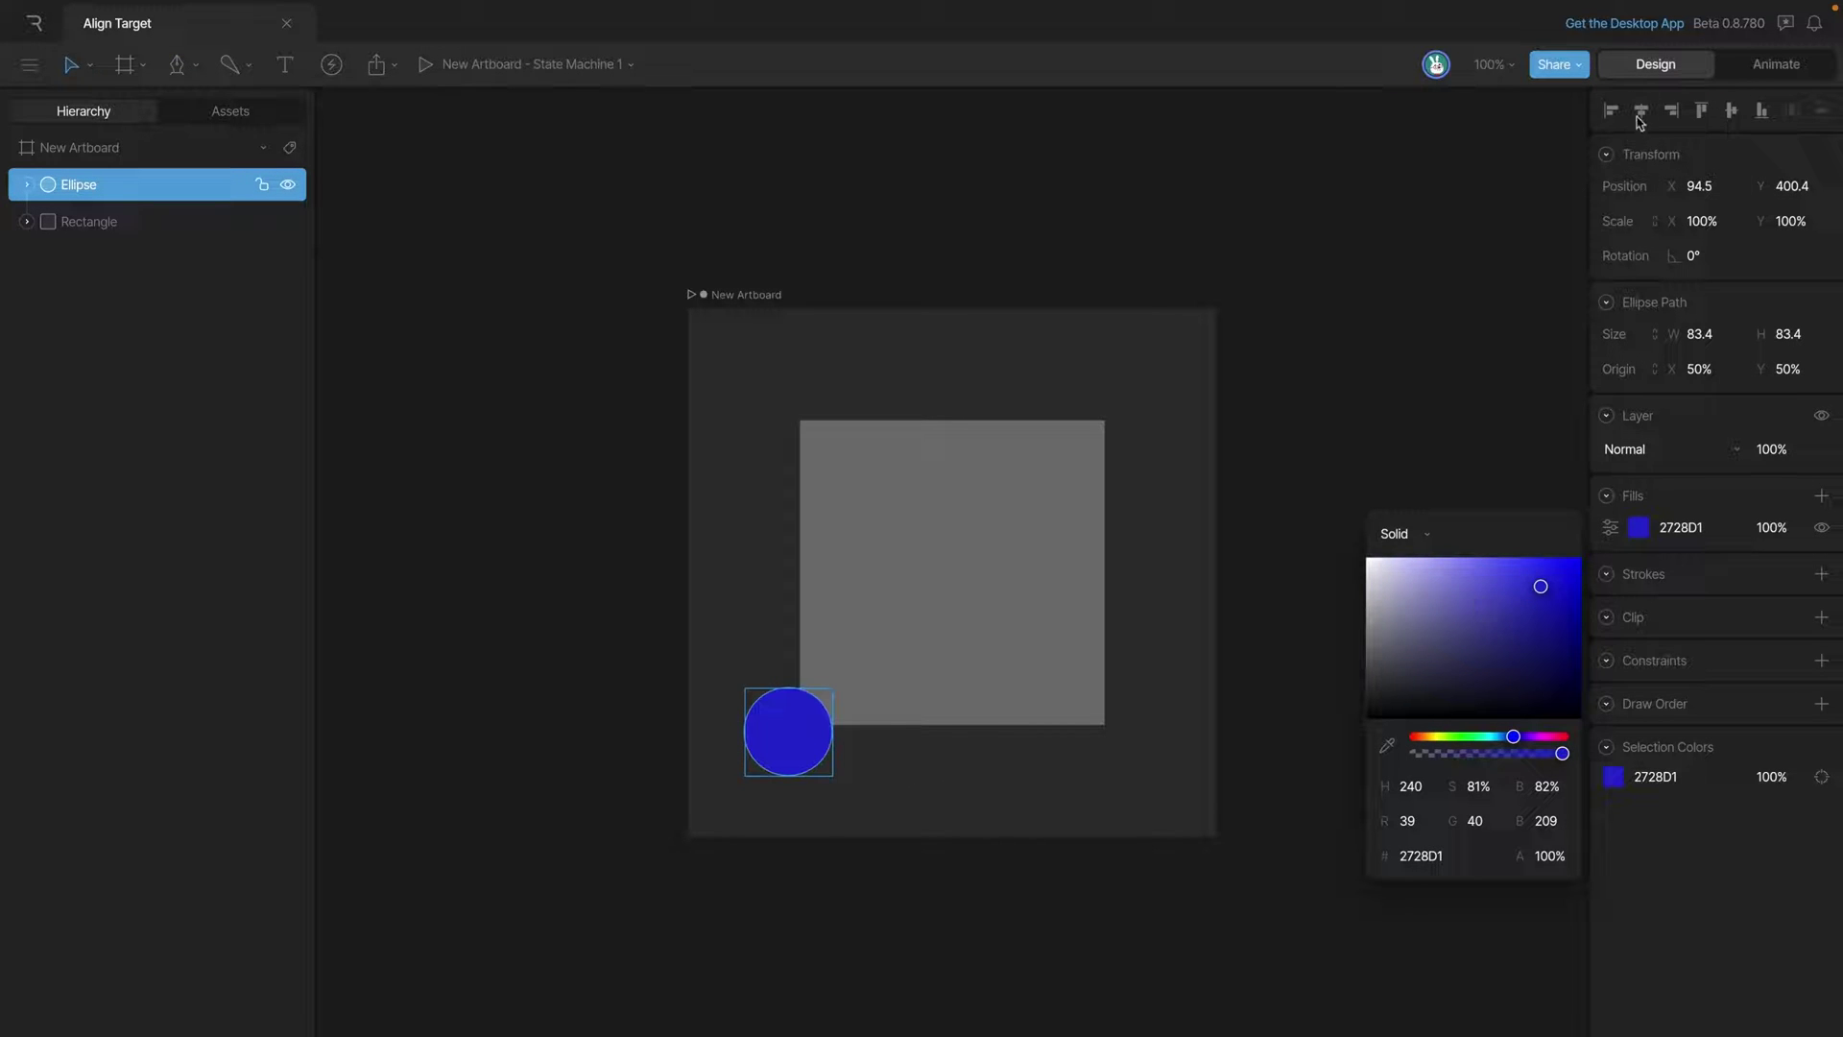
- Centre the circle horizontally and vertically on the square, then enter Animate mode
left_click(1641, 111)
left_click(1731, 111)
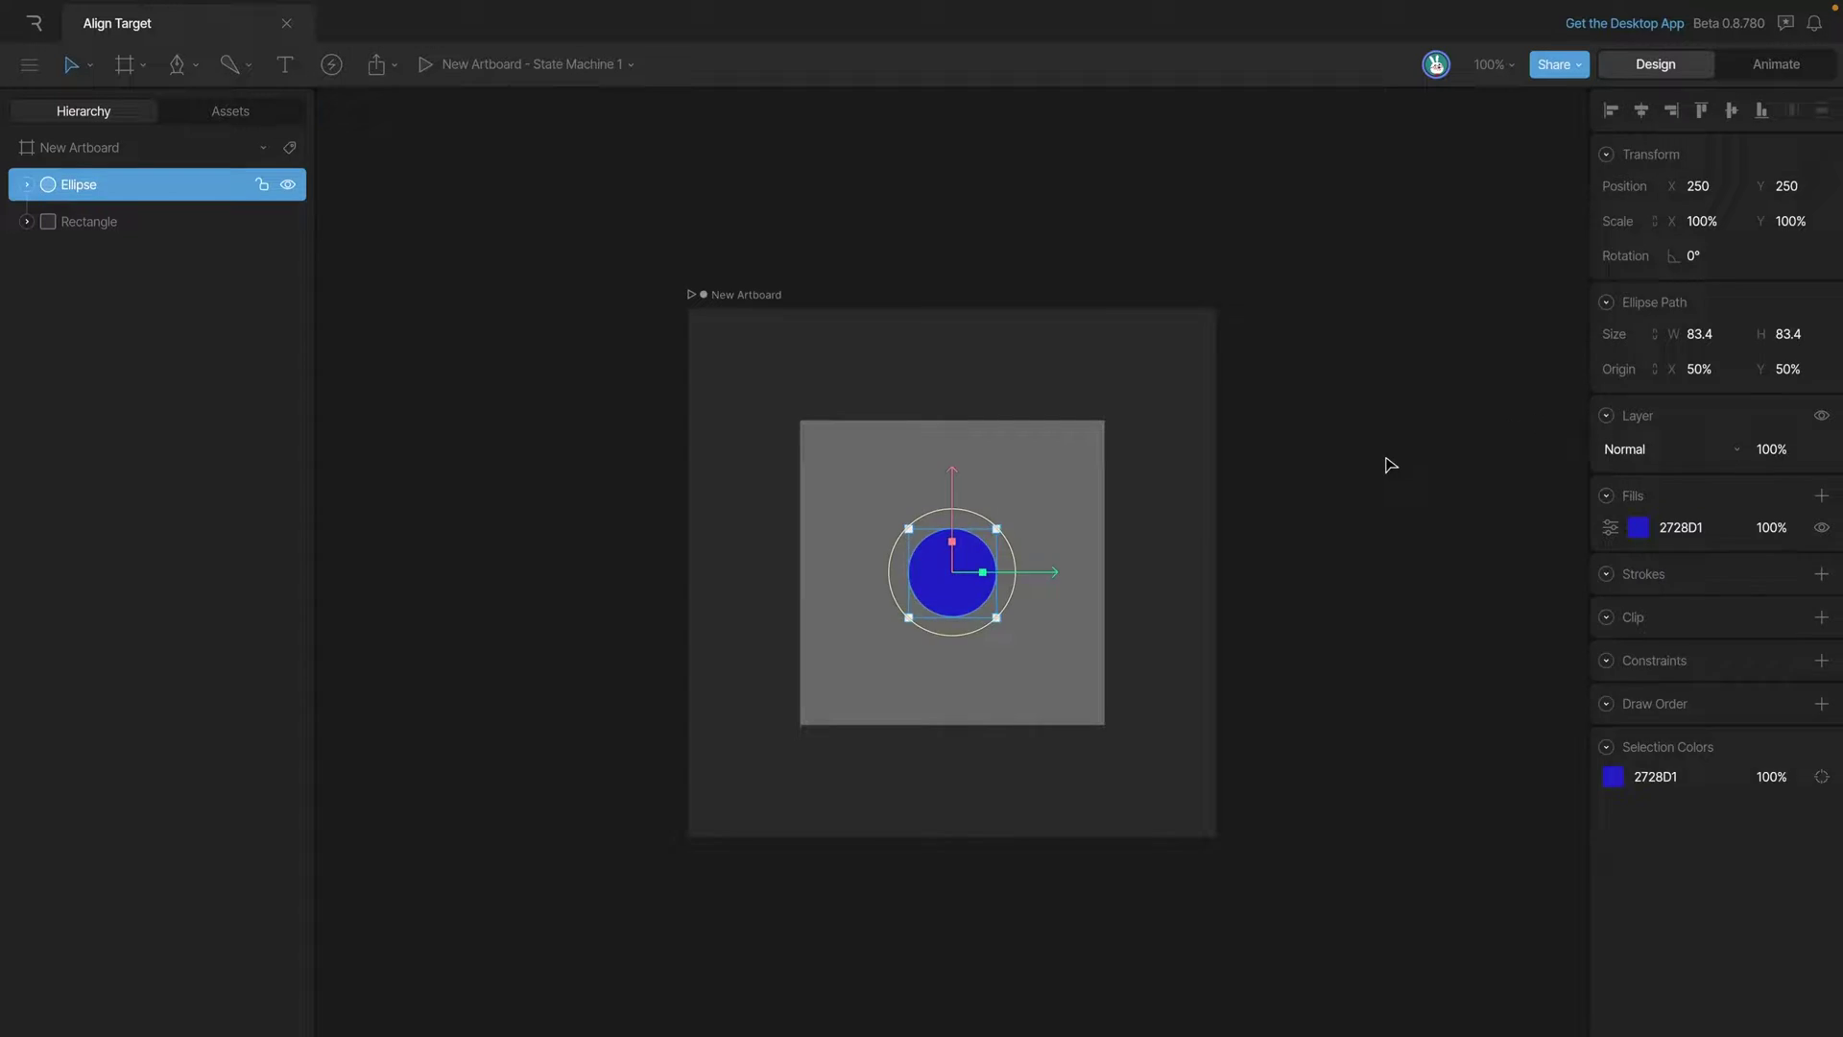
key("Tab")
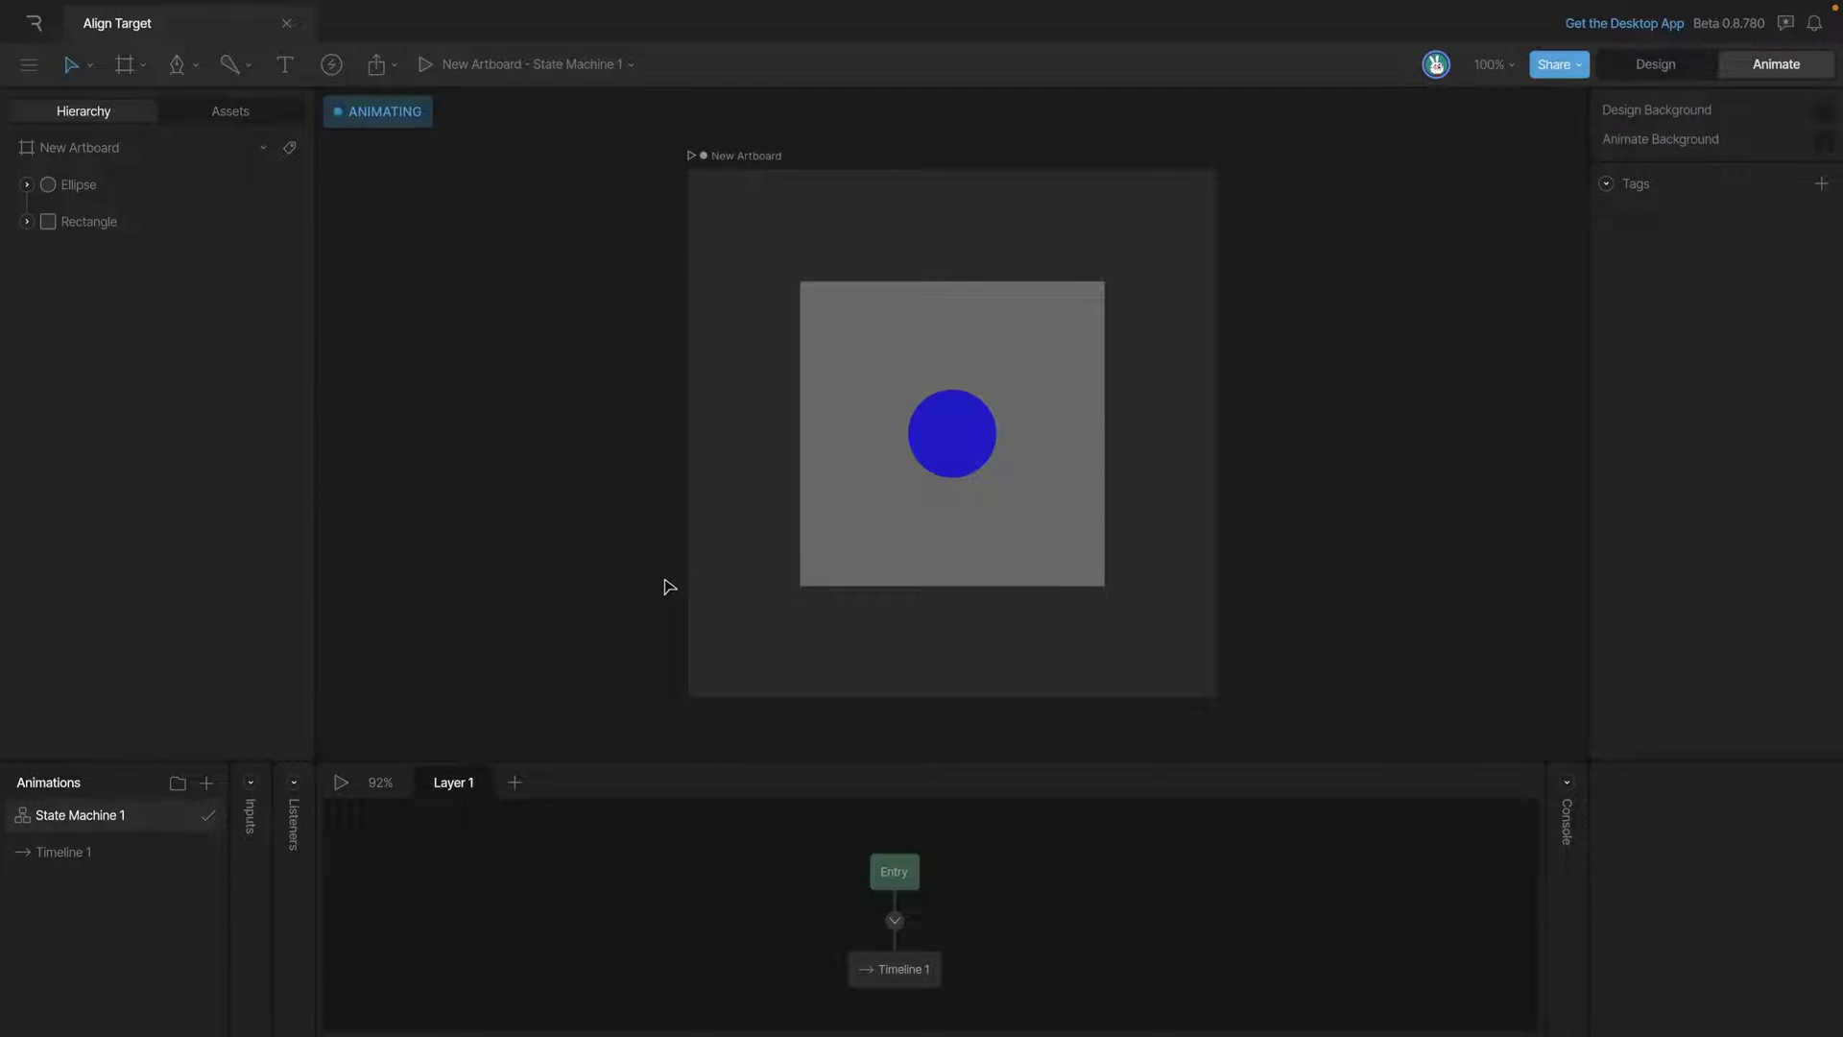
- Expand Listeners, add a trial listener for the Rectangle, then delete it and deselect
left_click(295, 783)
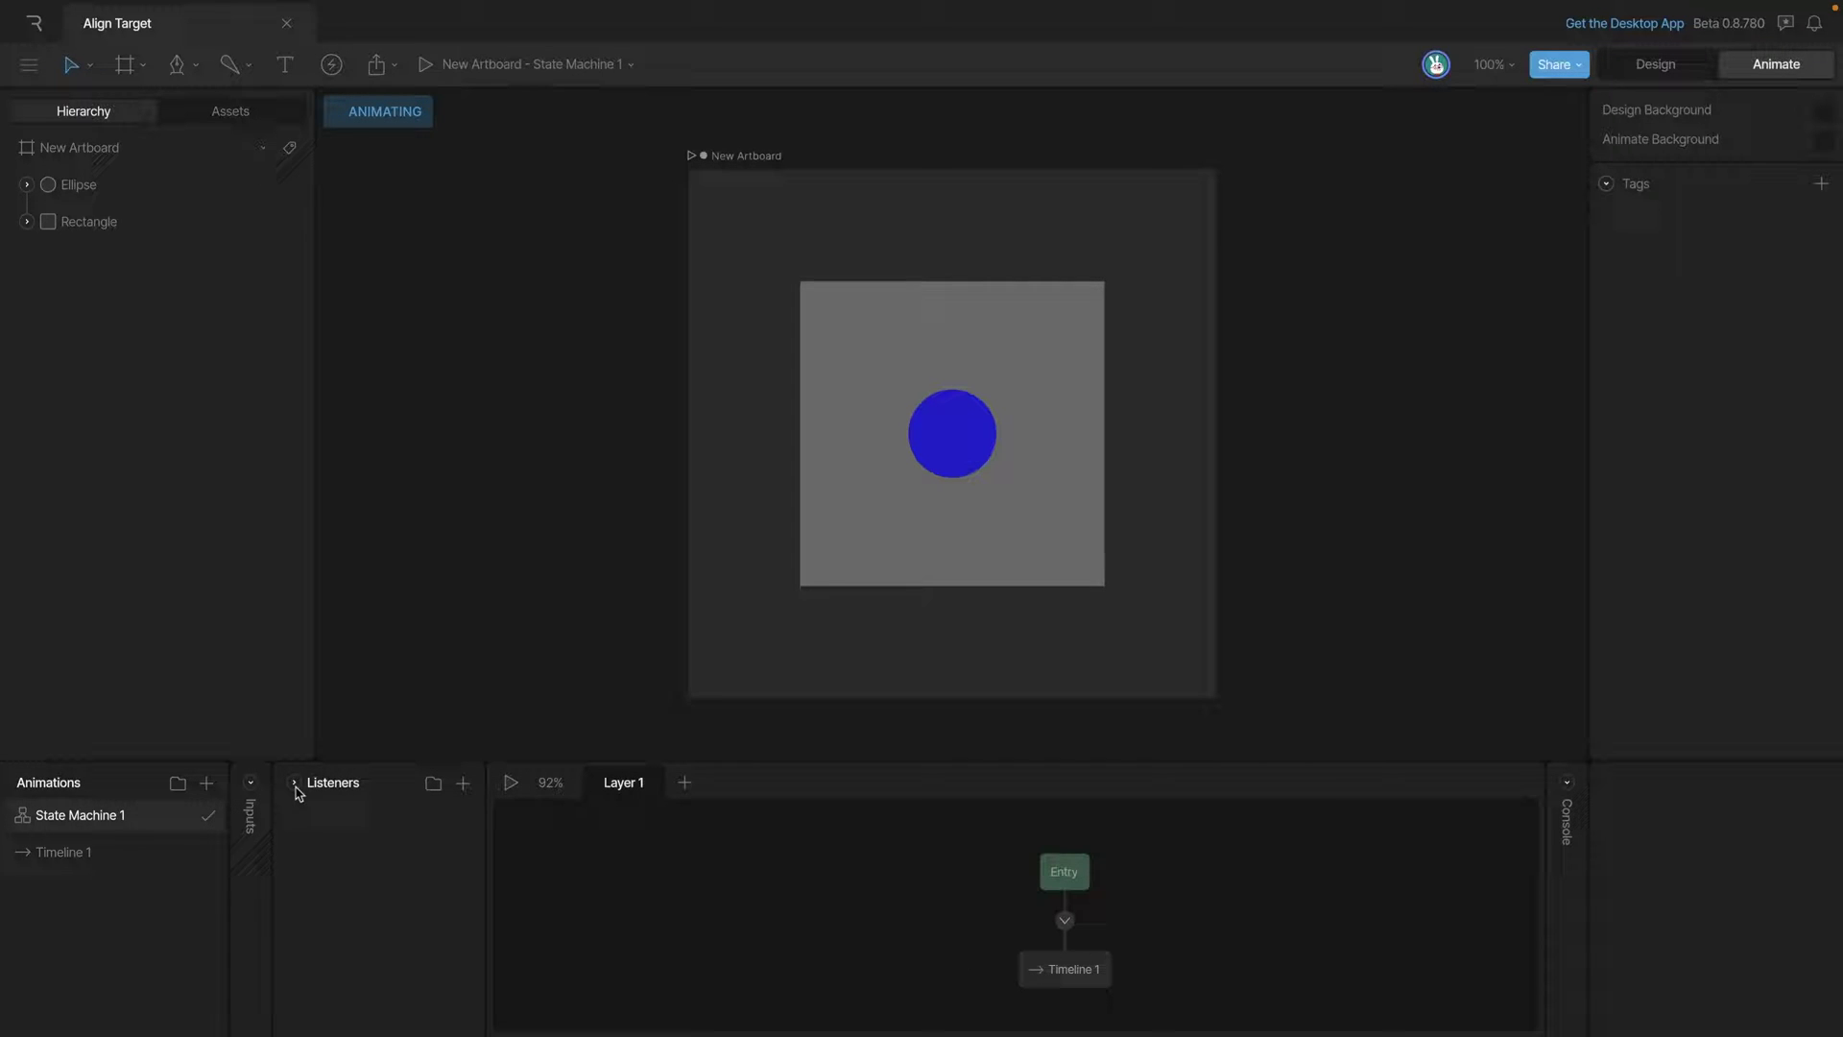
left_click(851, 549)
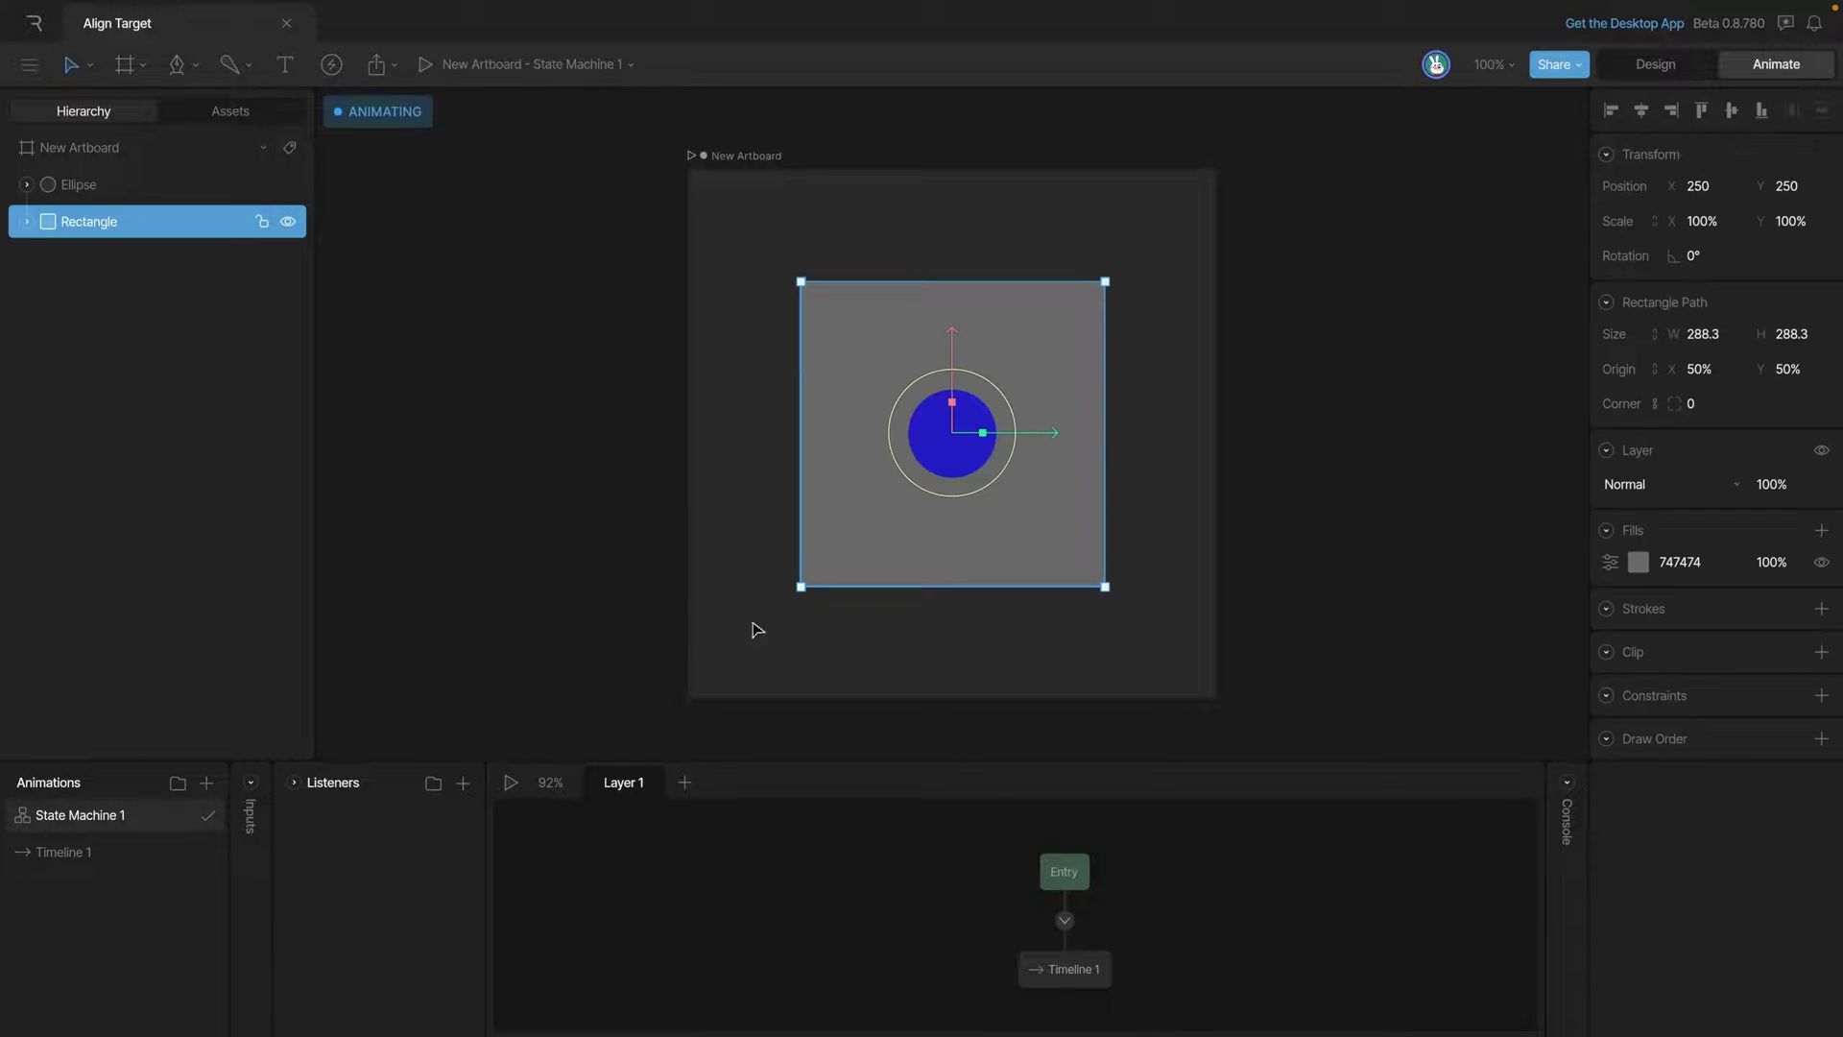
left_click(463, 785)
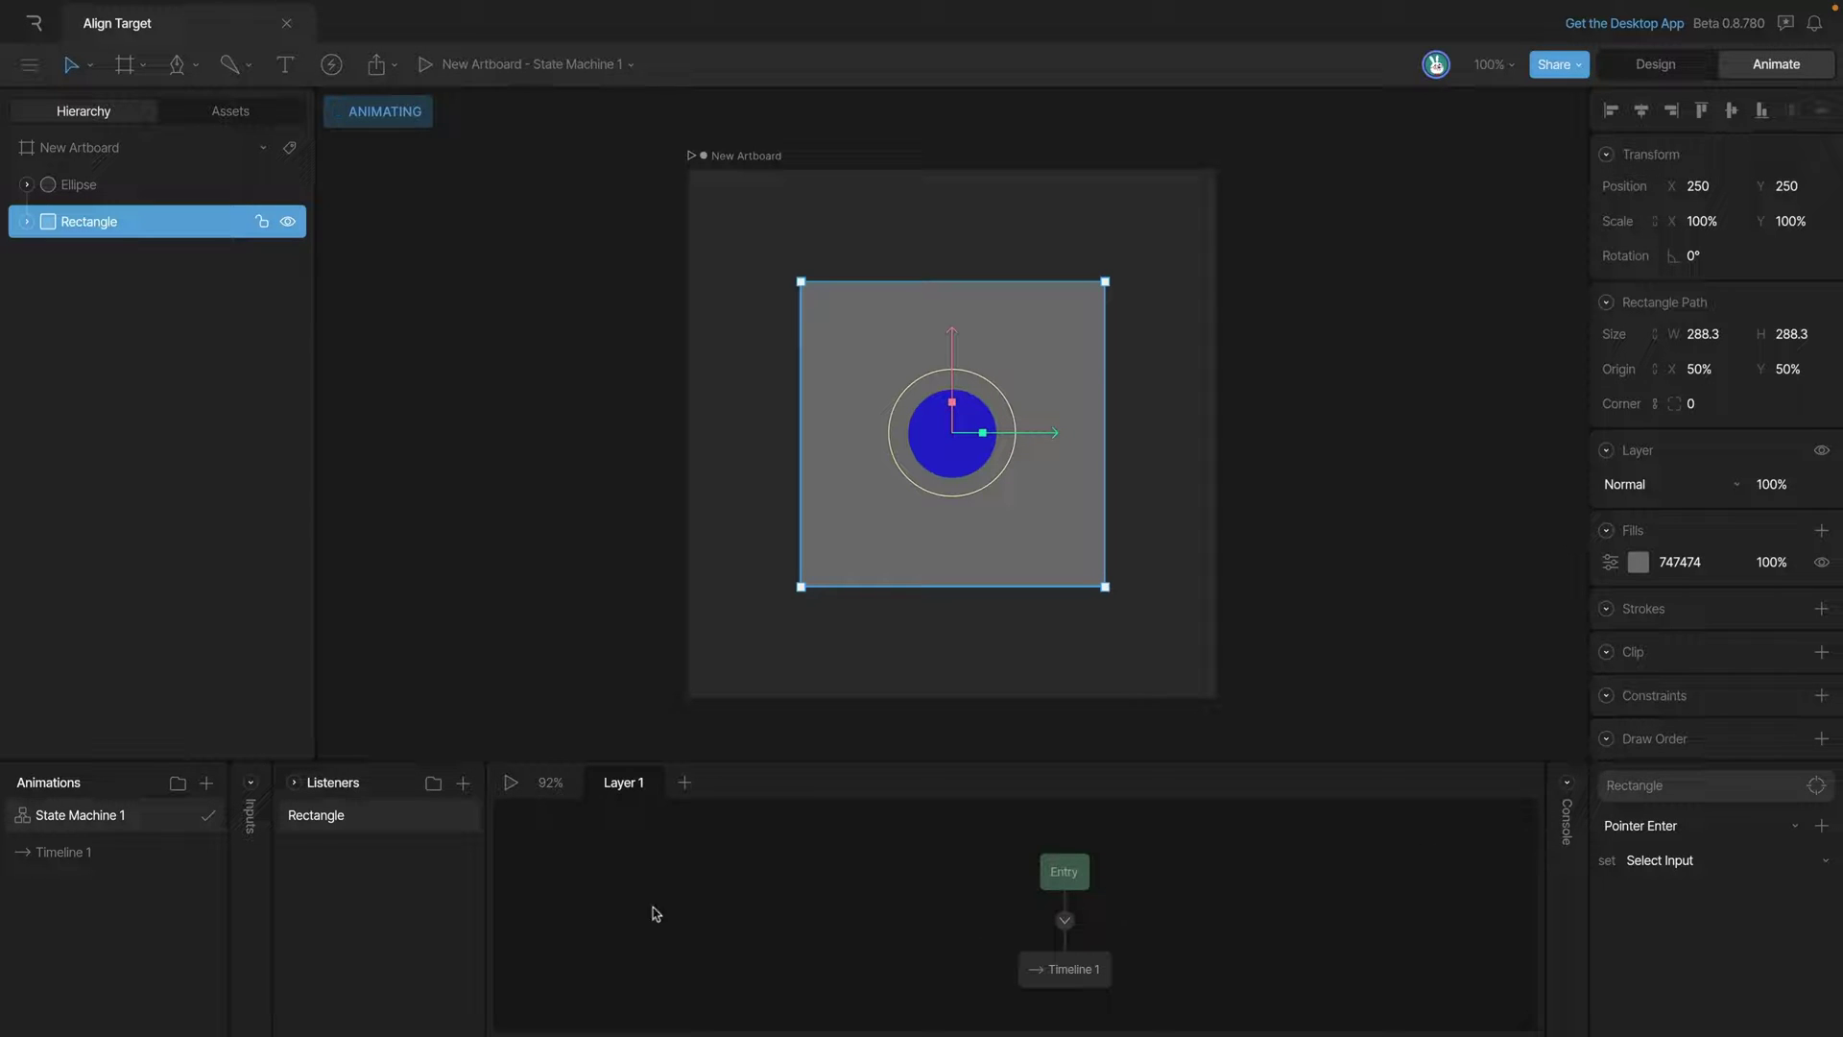
right_click(465, 824)
left_click(485, 842)
left_click(776, 676)
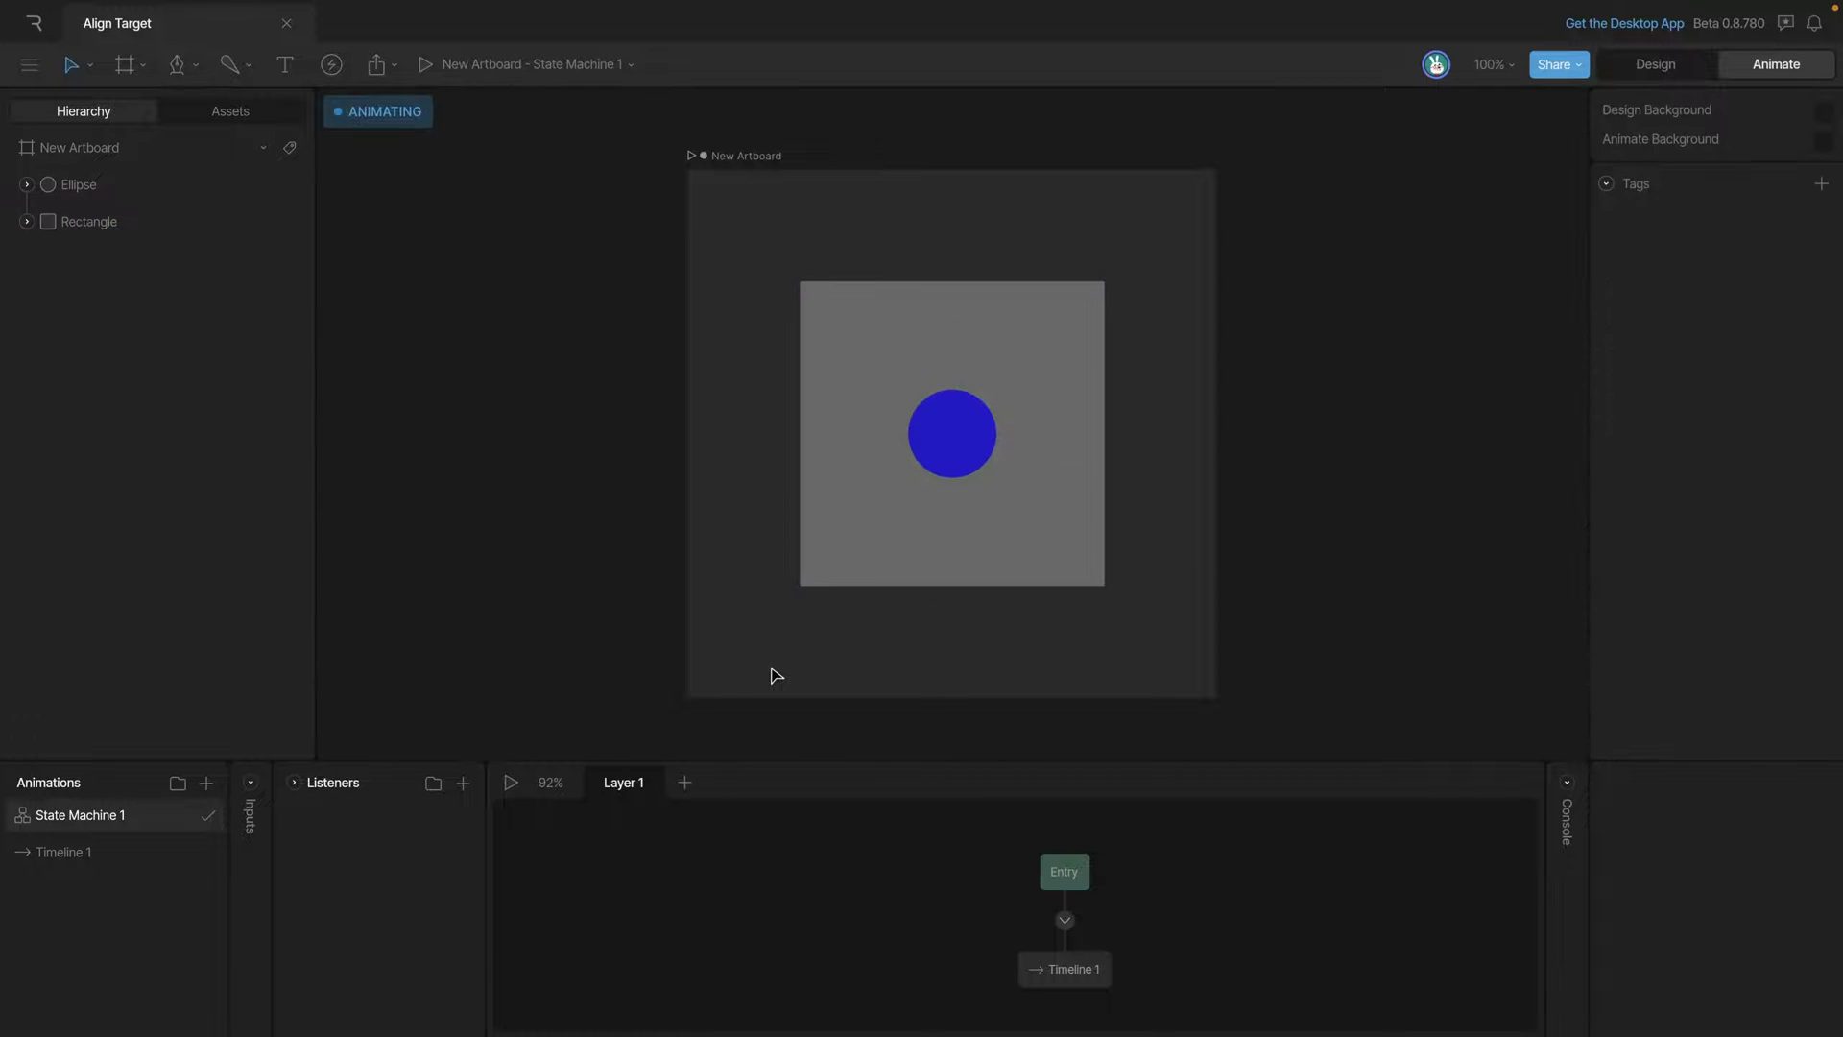
- Add Listener 1 and set its target to the grey Rectangle
left_click(463, 782)
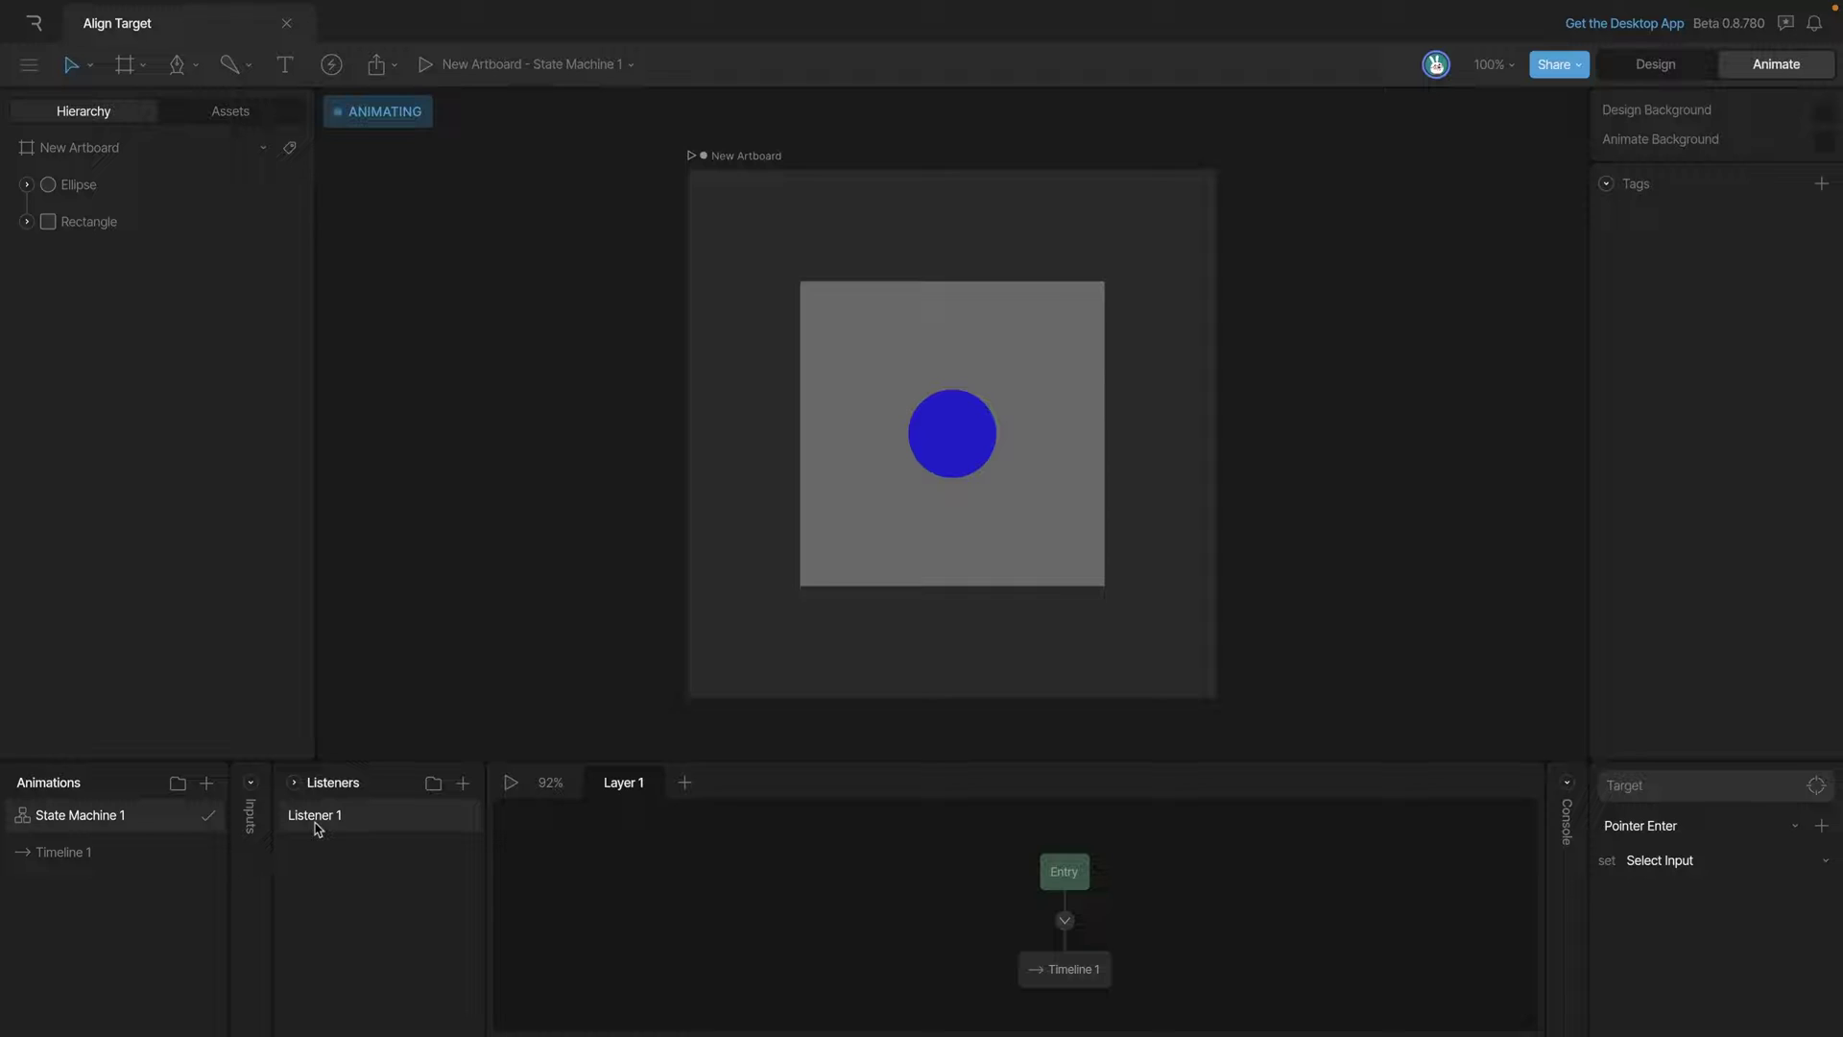
left_click(1641, 789)
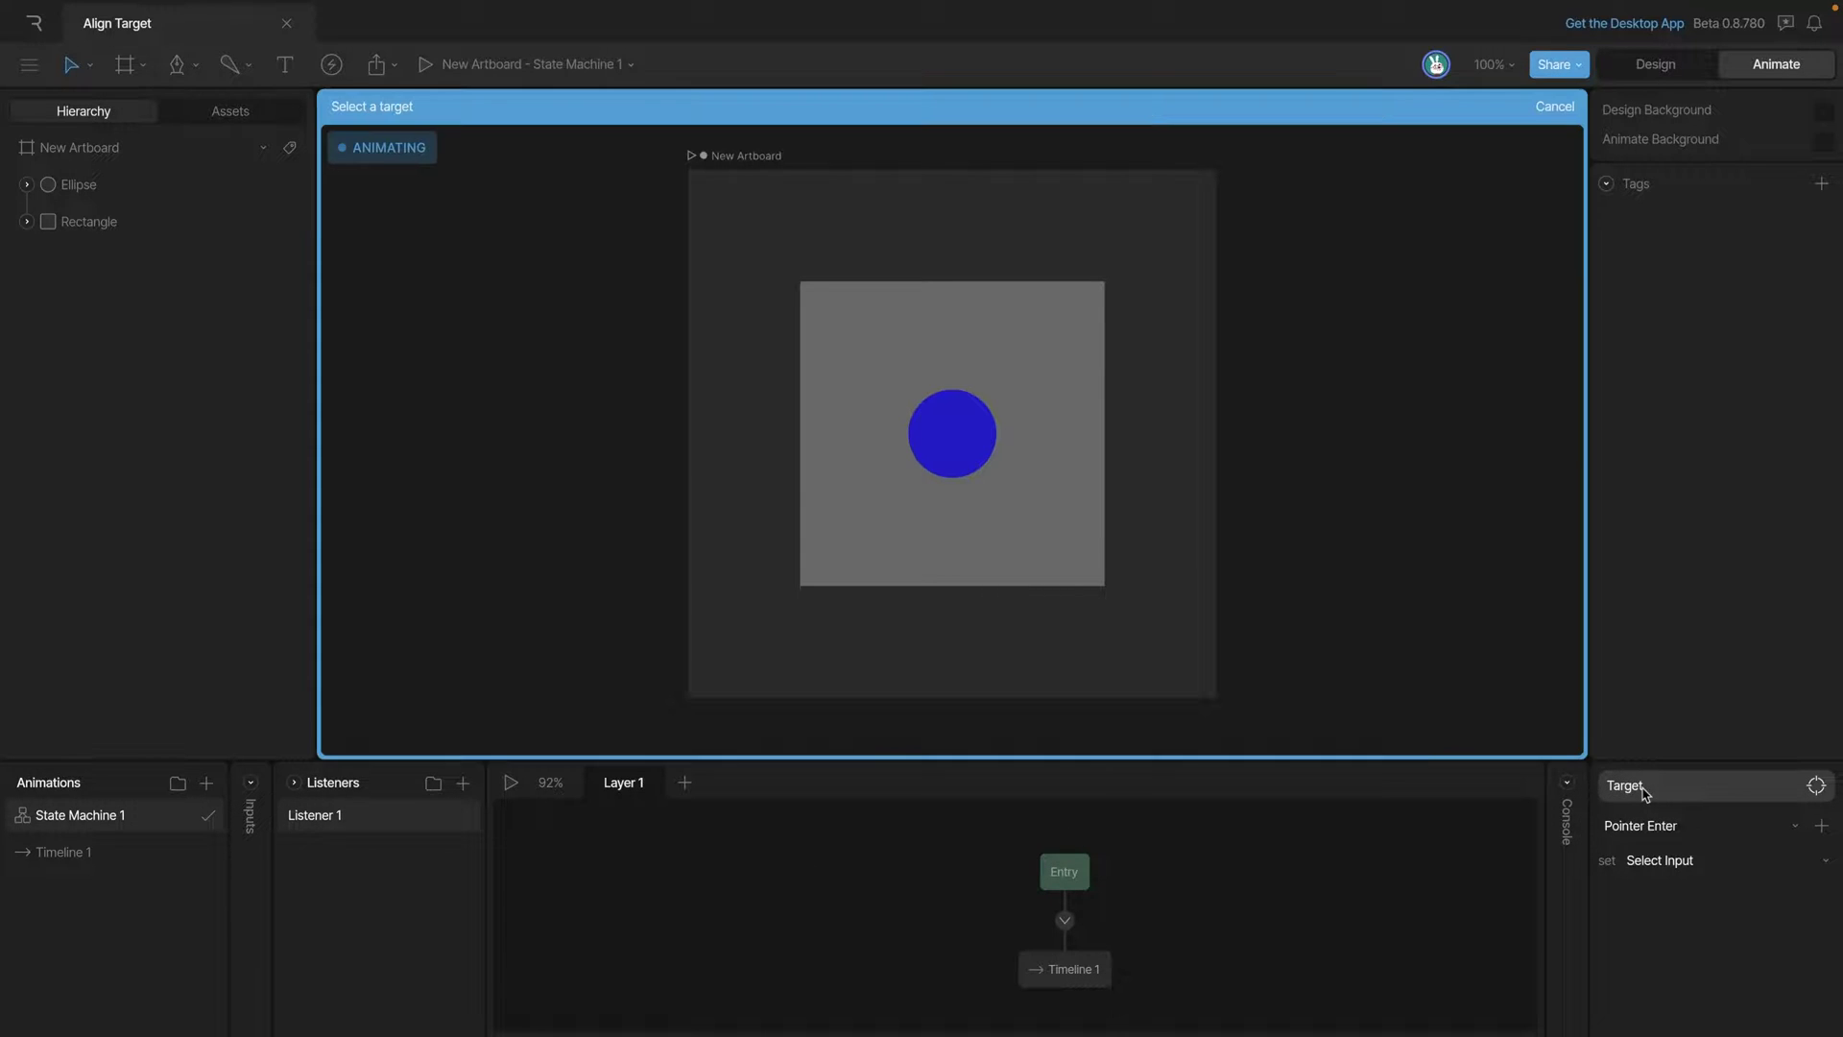
left_click(1052, 567)
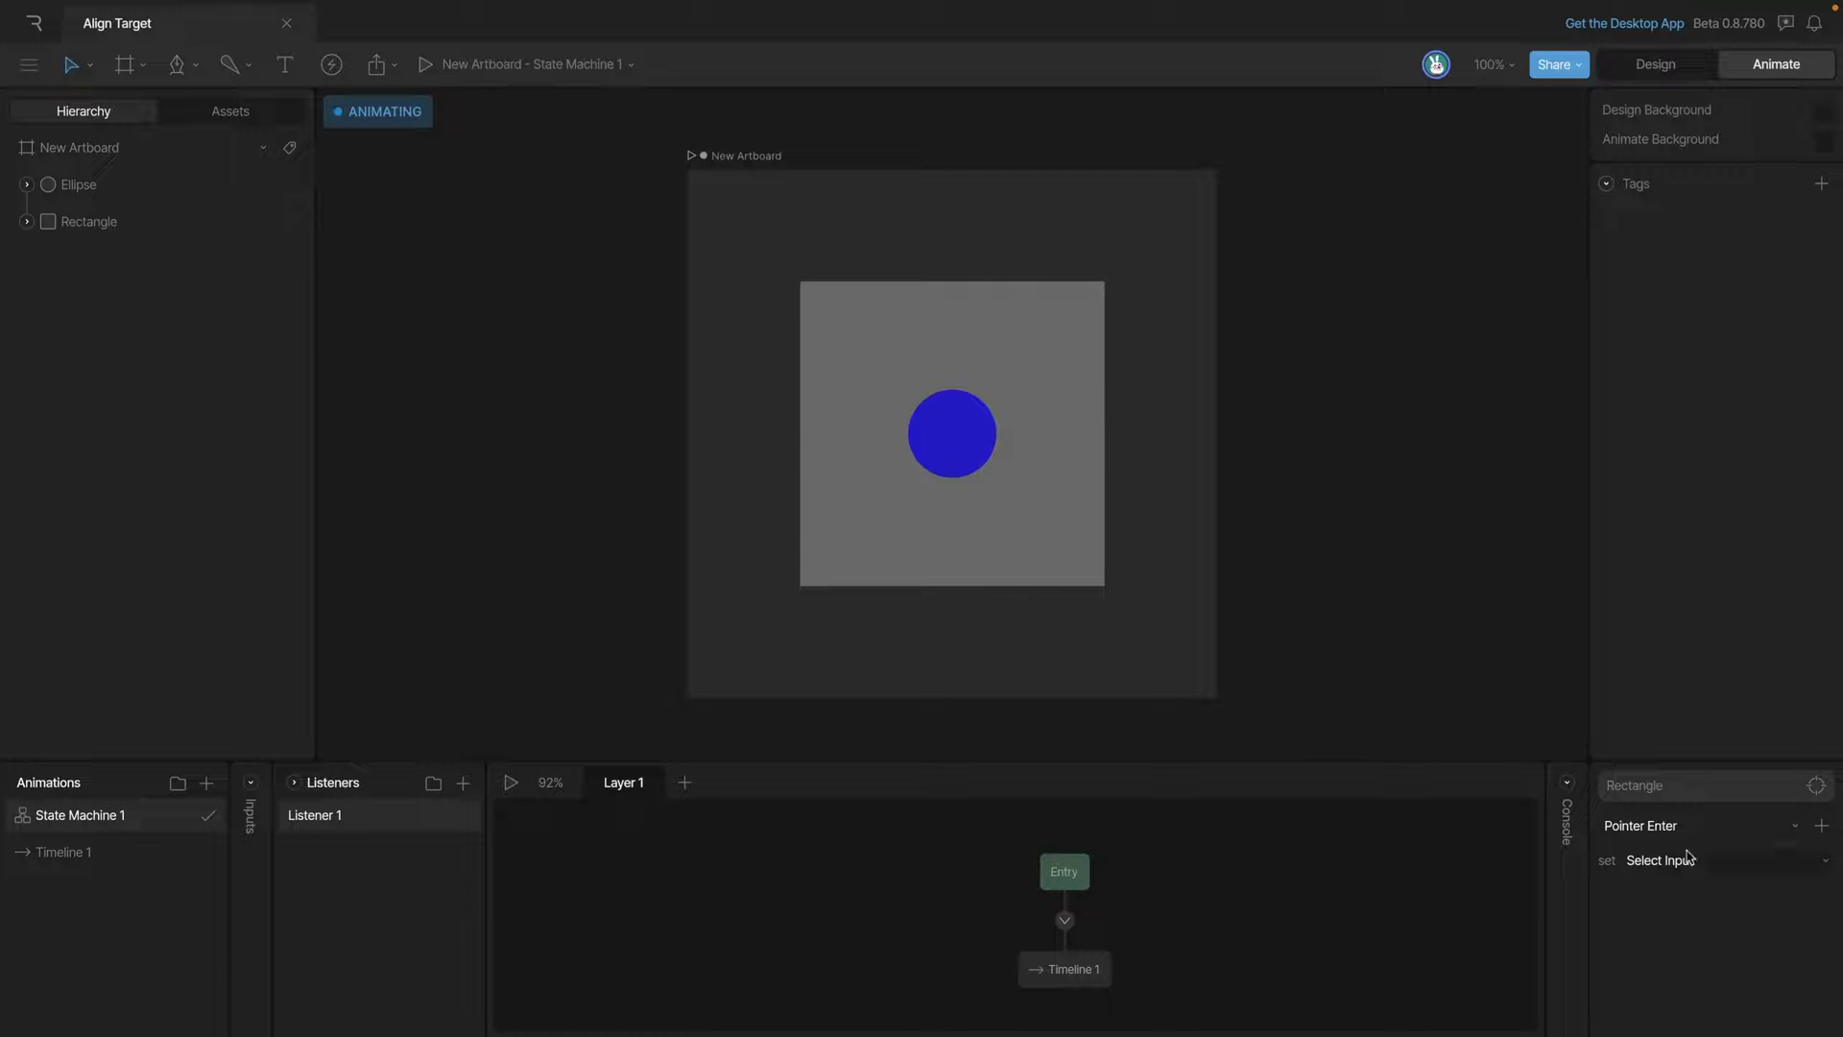
- Add an Align Target action to the listener and remove the unused Select Input action
left_click(1820, 829)
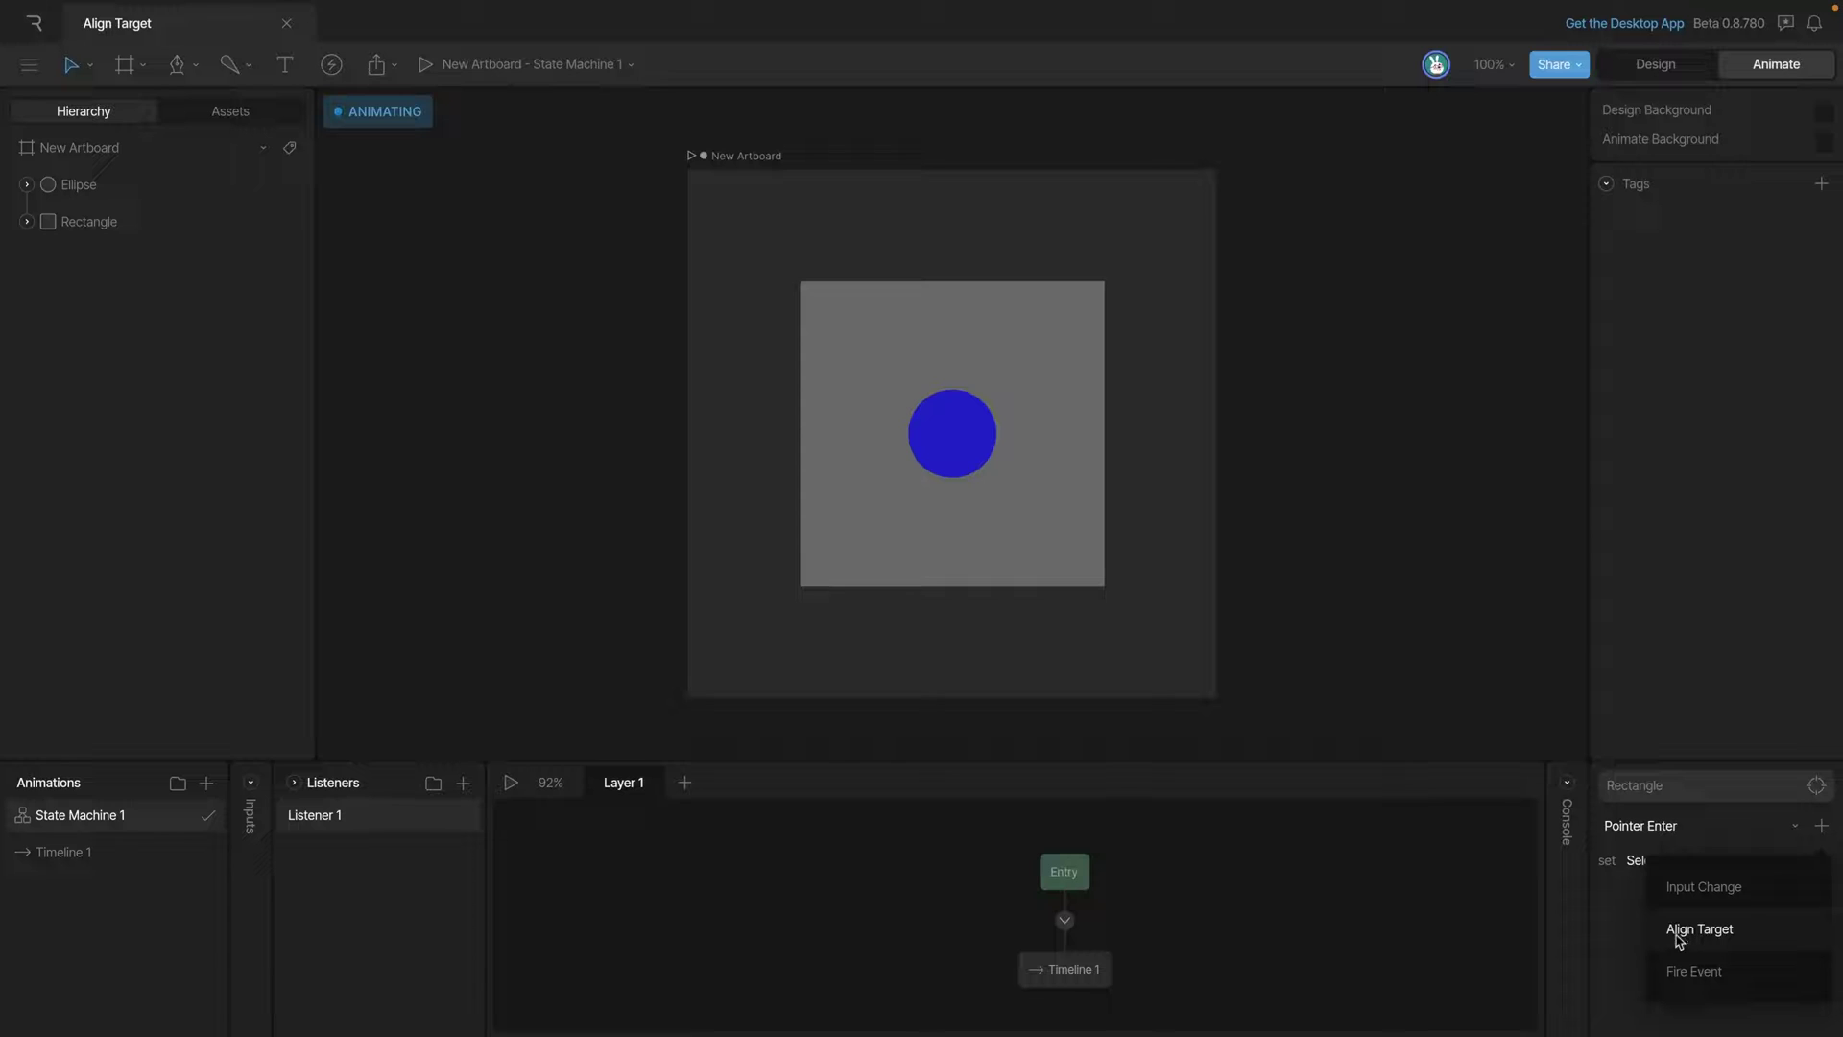
left_click(1728, 936)
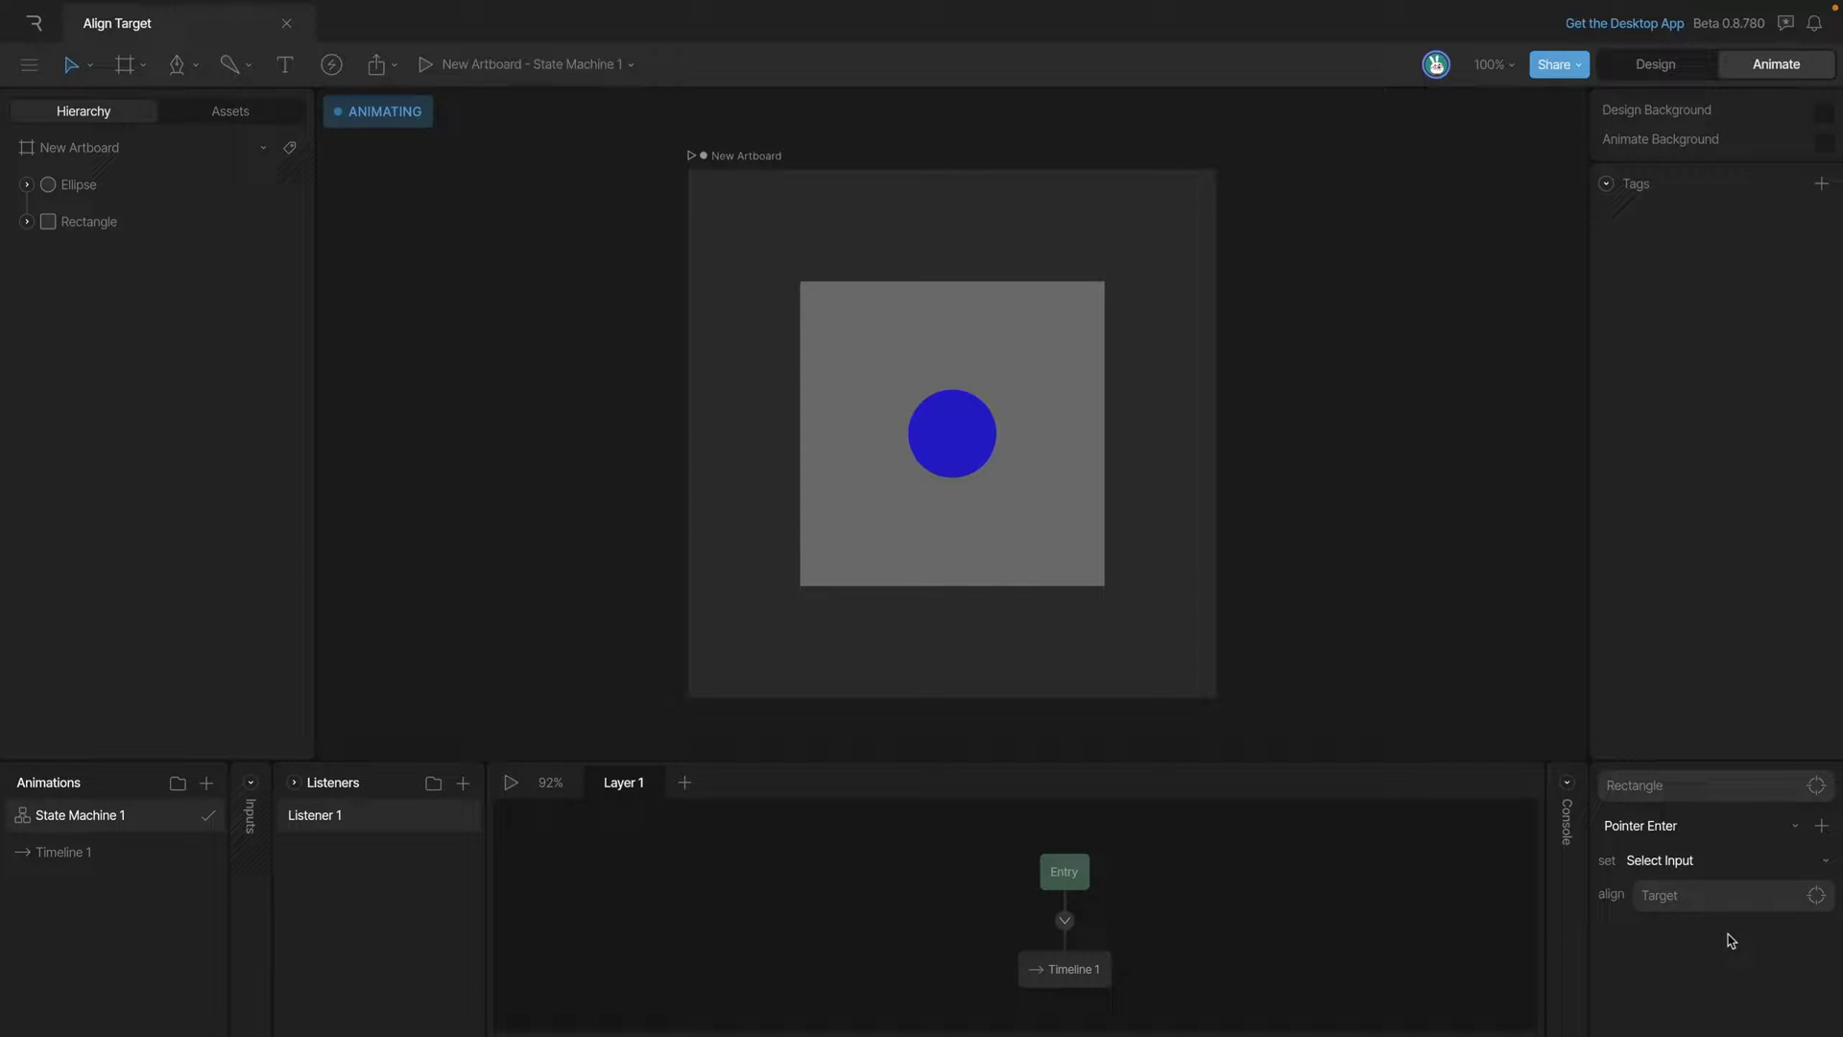
right_click(1701, 867)
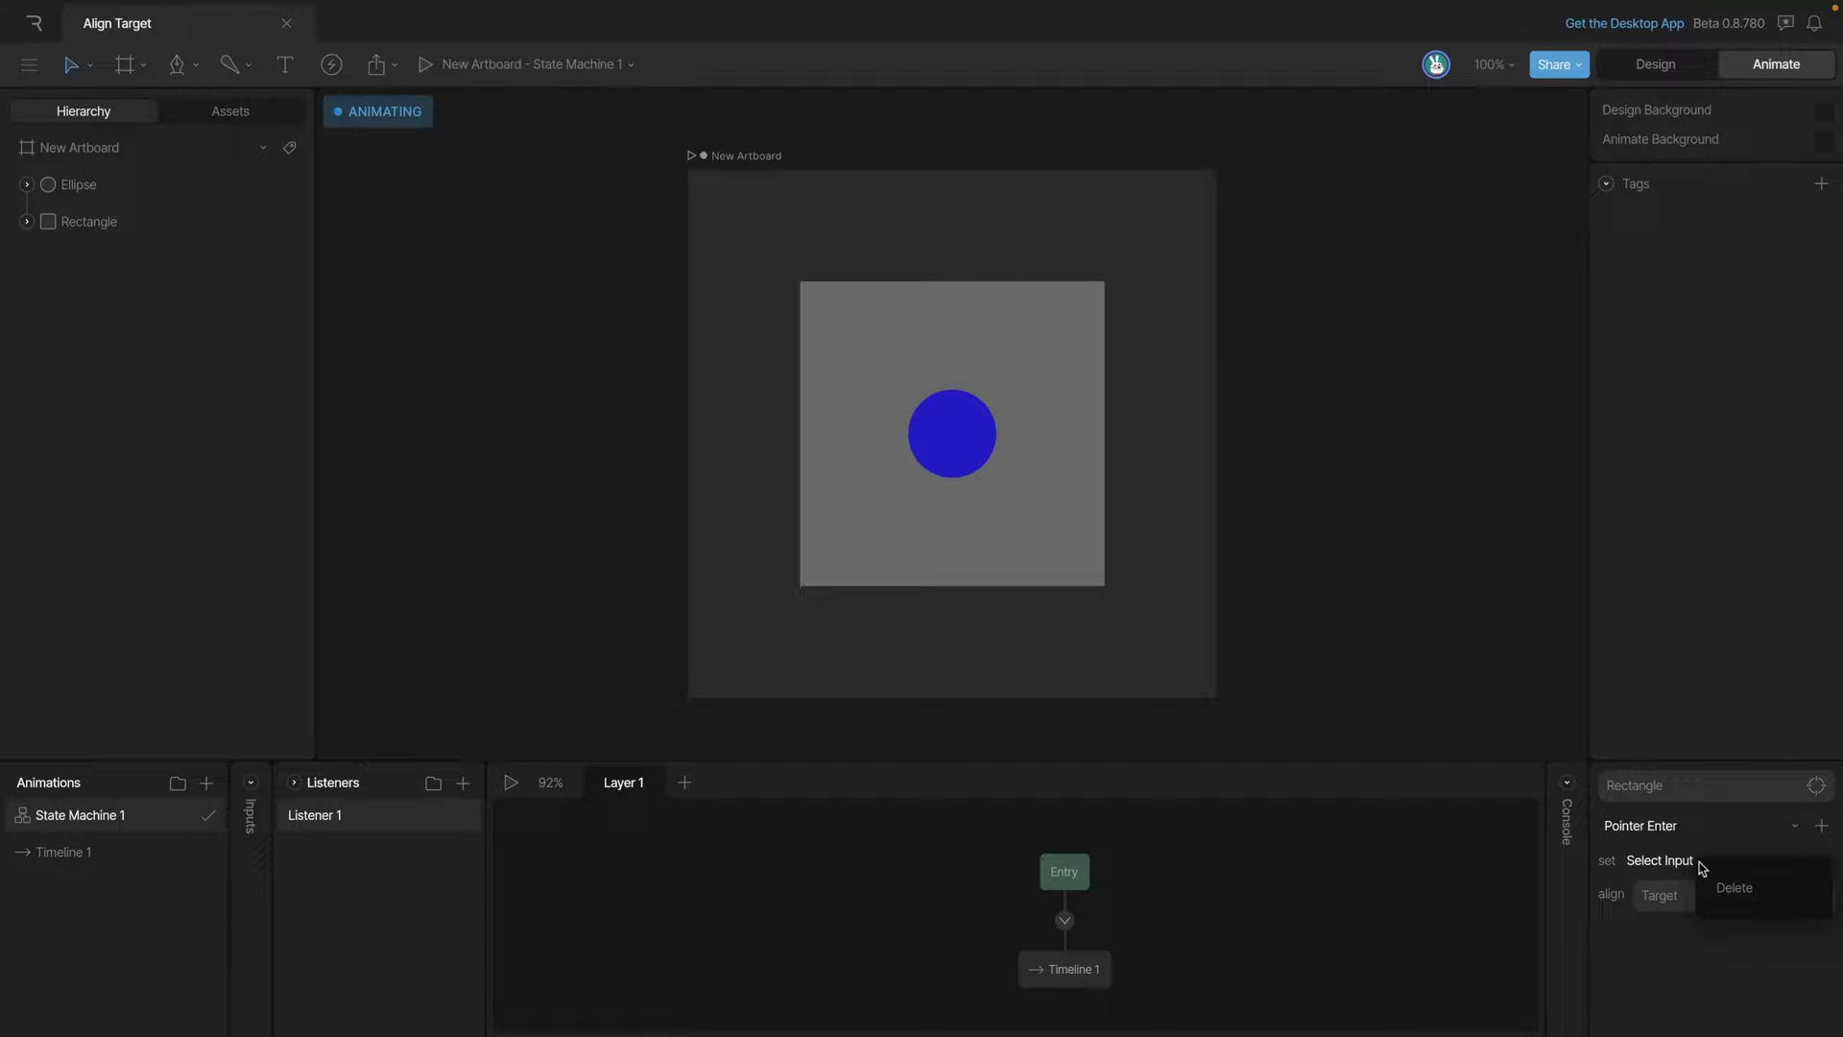
key("Escape")
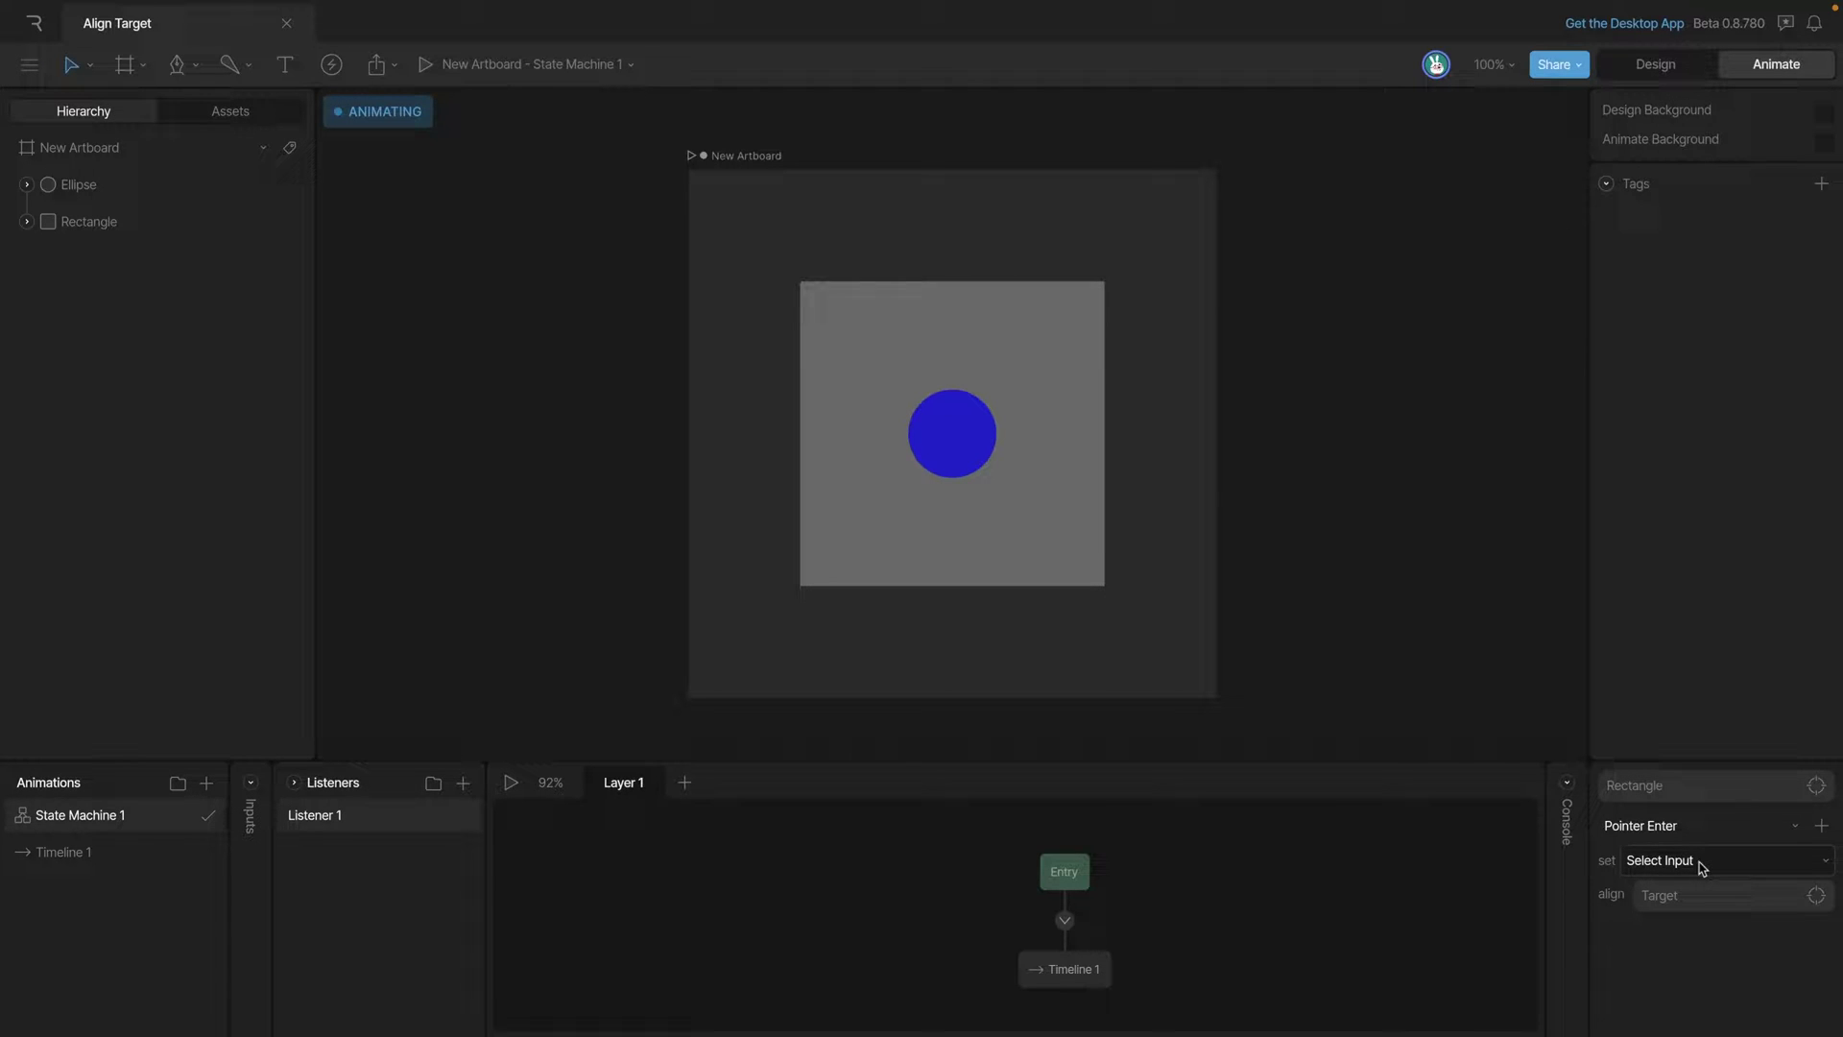
key("alt")
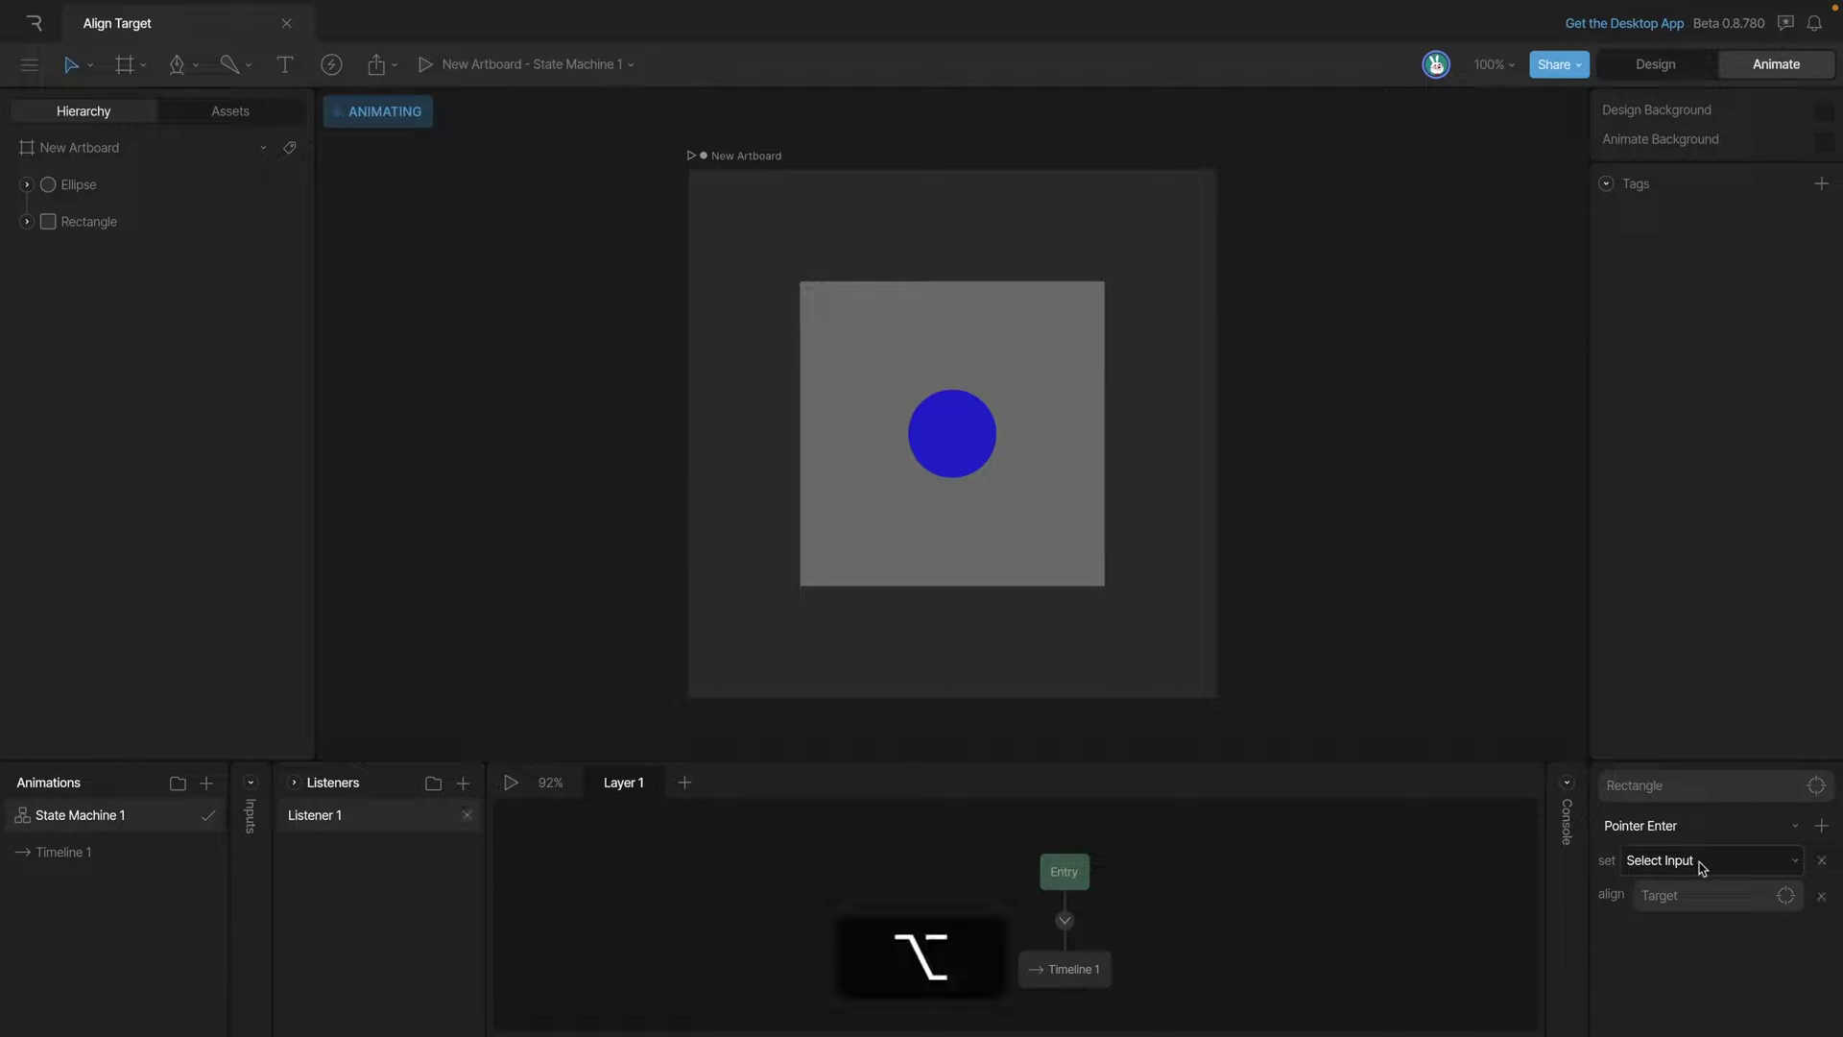
left_click(1821, 862)
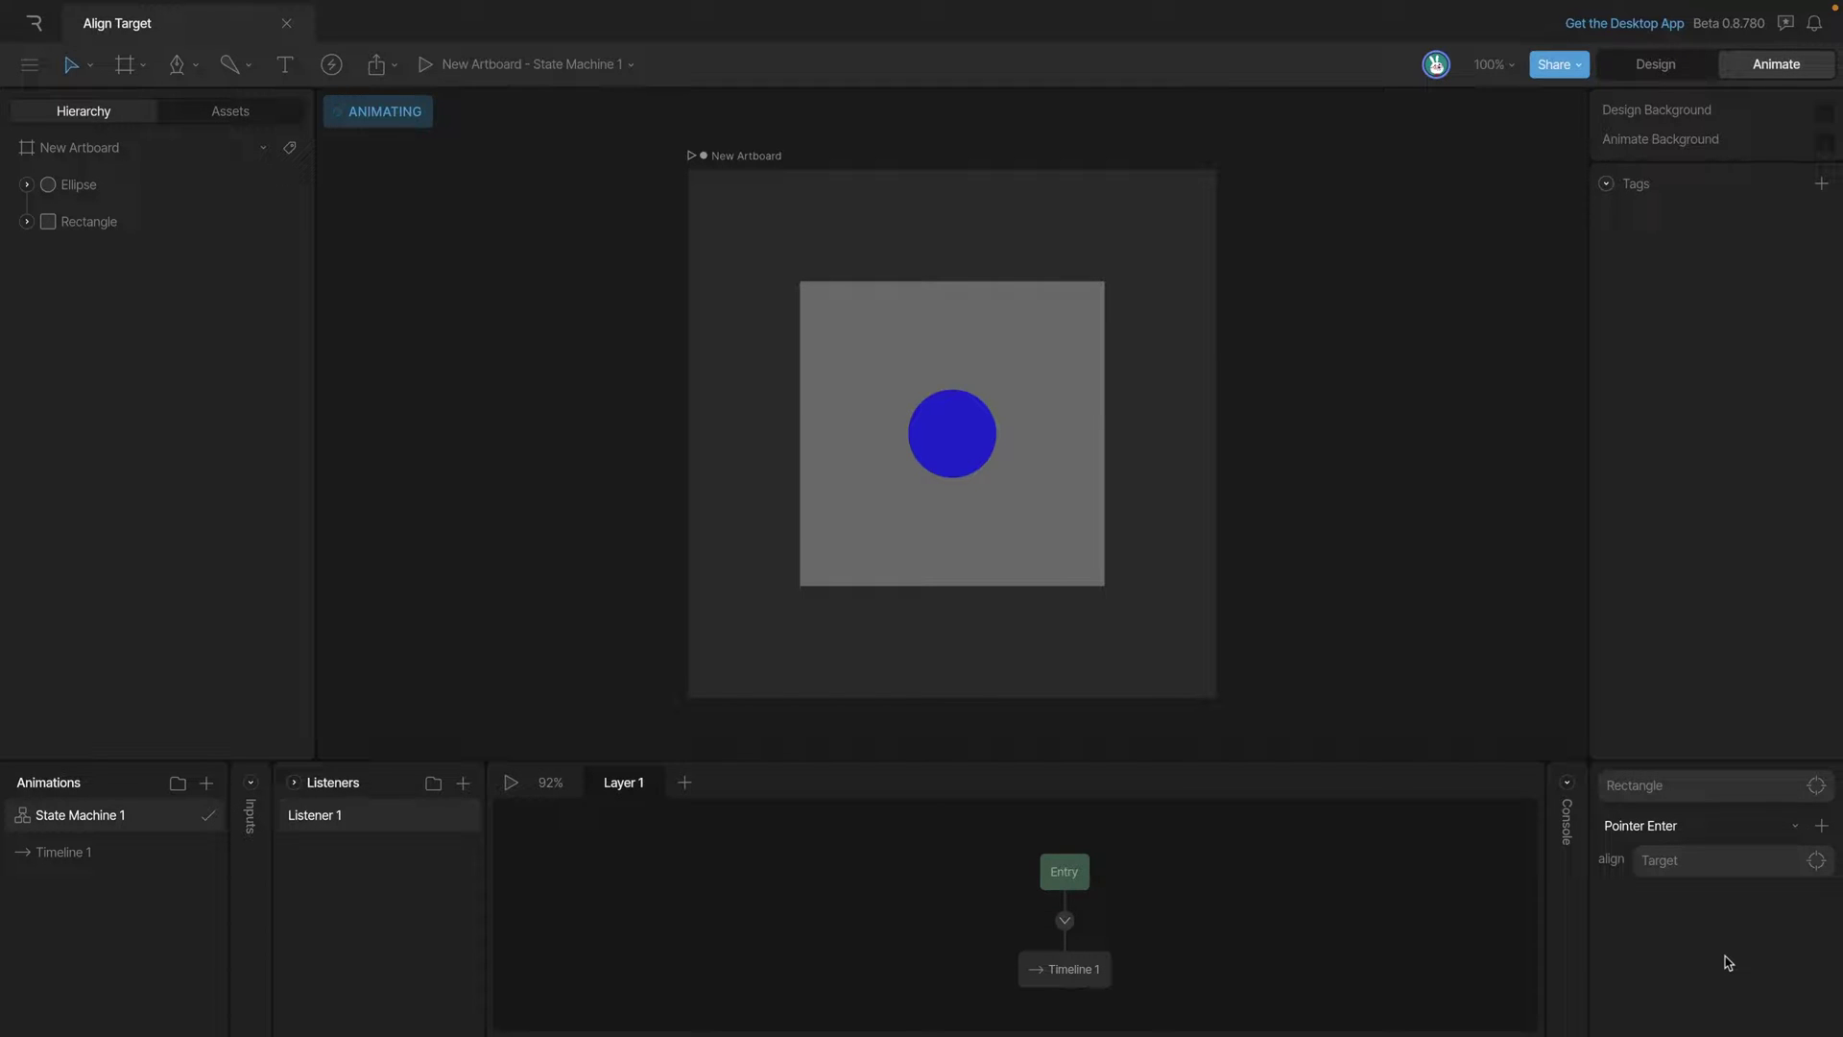
- Set Listener 1 to Pointer Move aligning the Ellipse, and play the state machine
left_click(1626, 827)
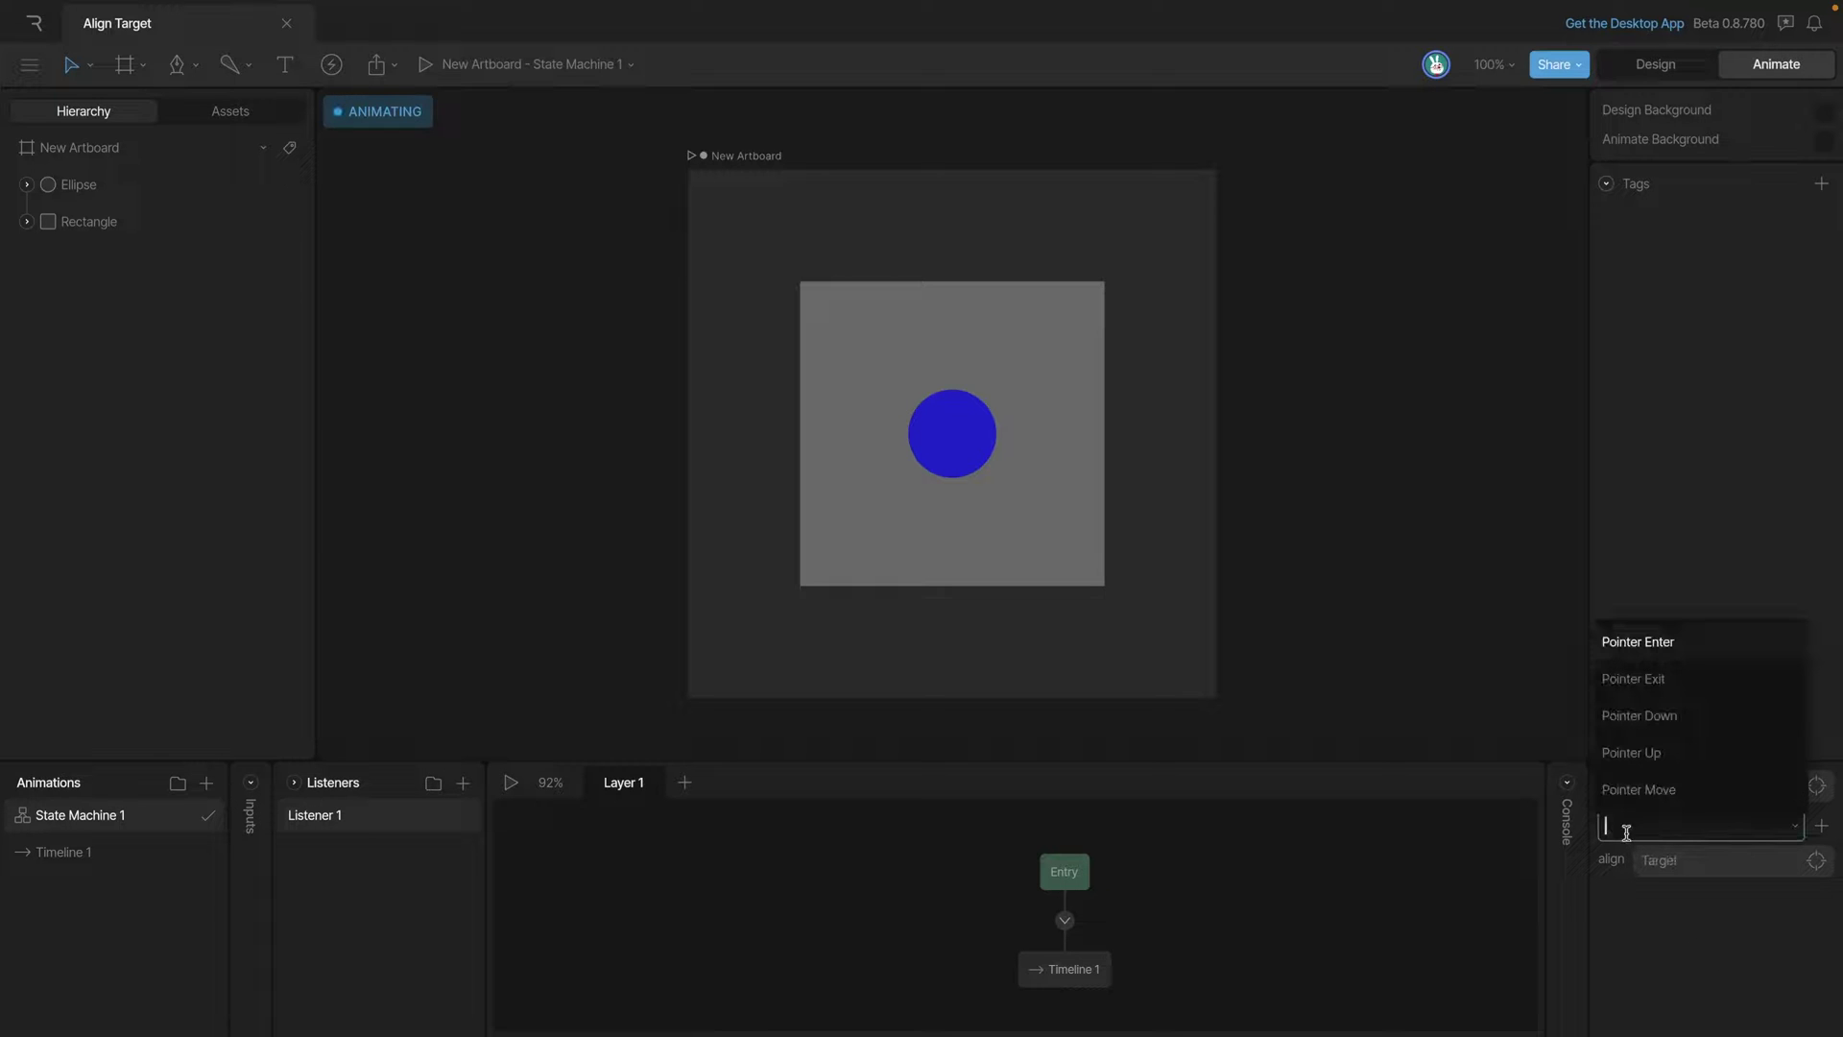
left_click(1667, 795)
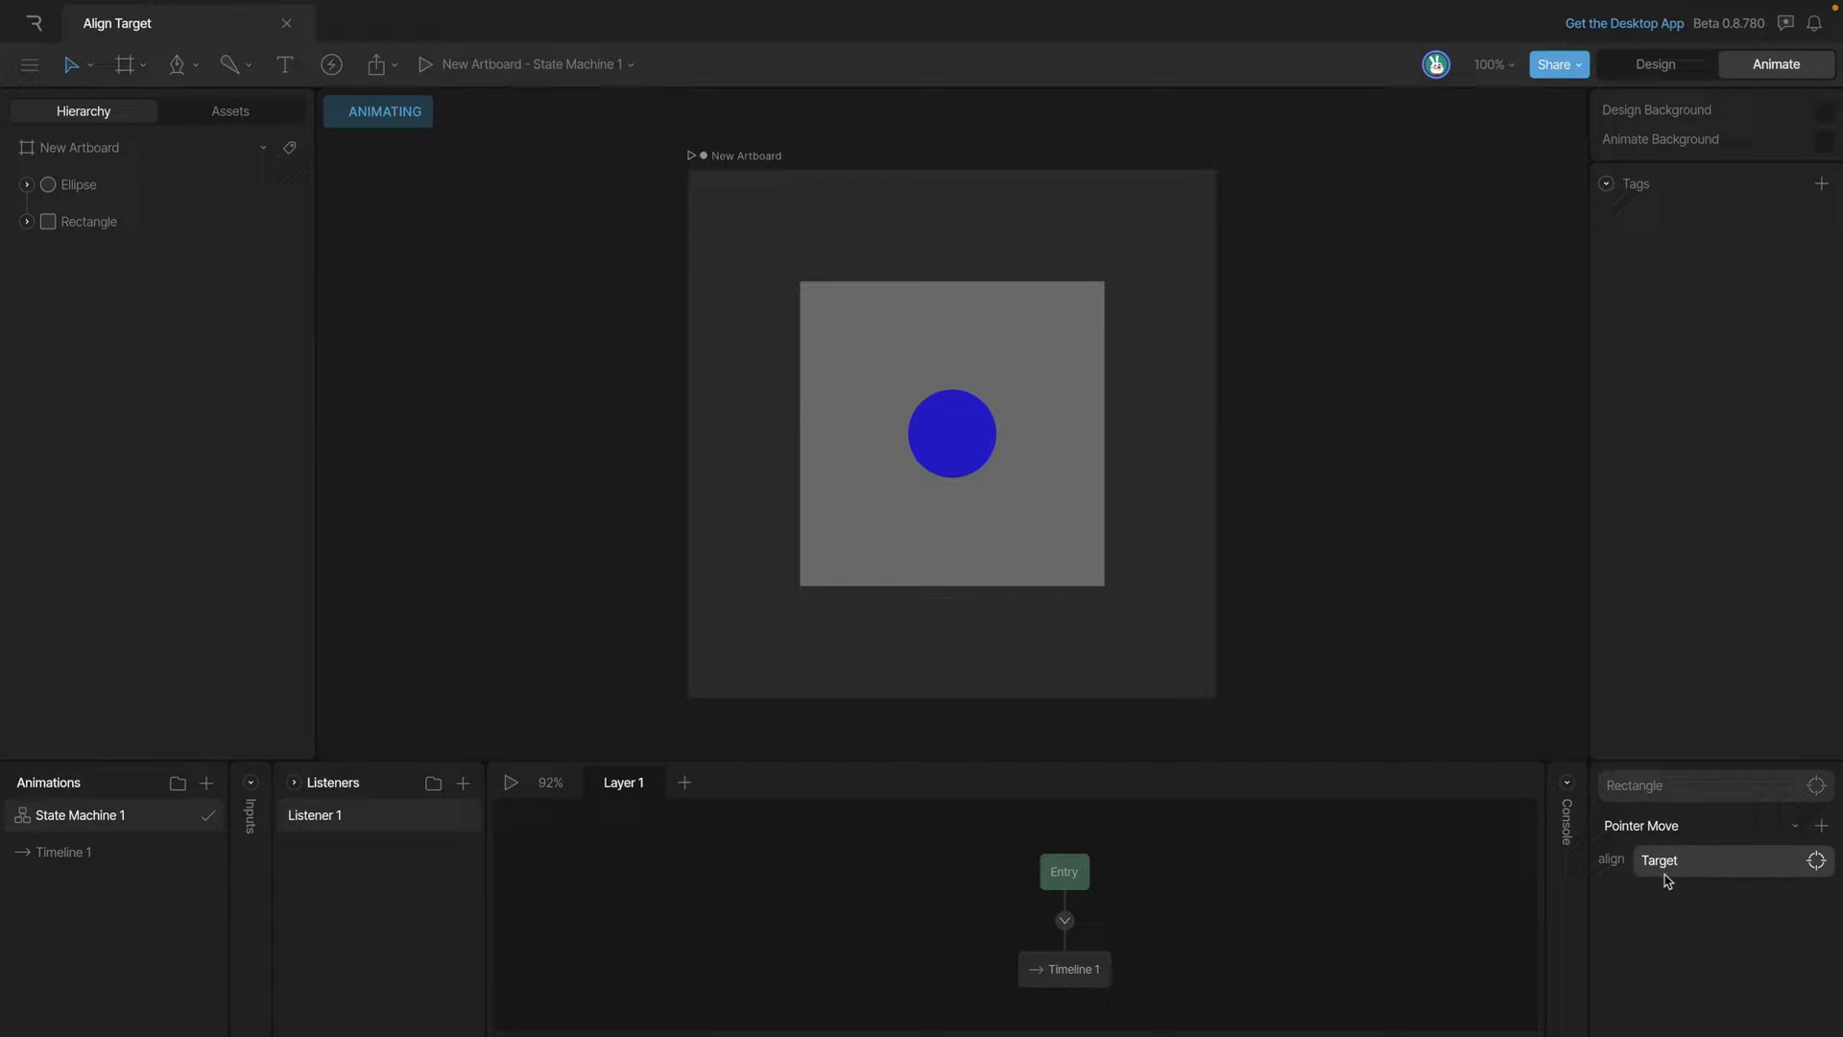
left_click(1692, 865)
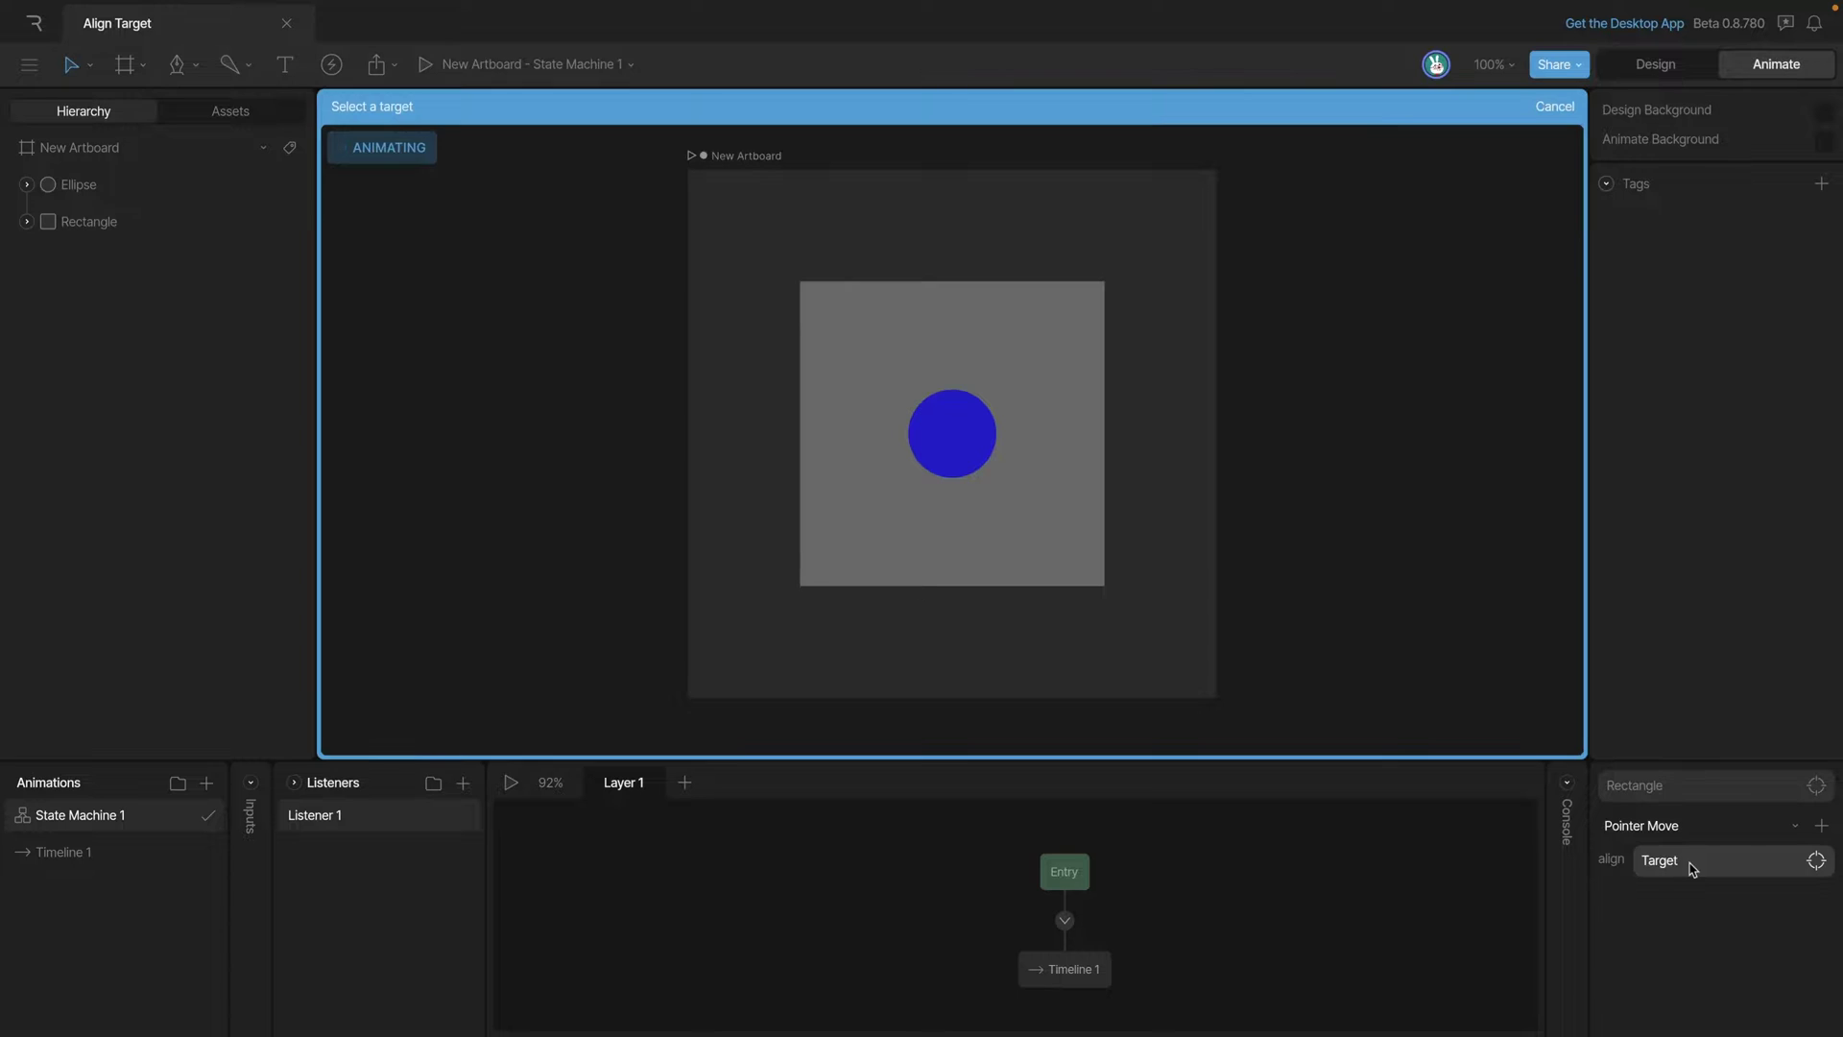
left_click(949, 453)
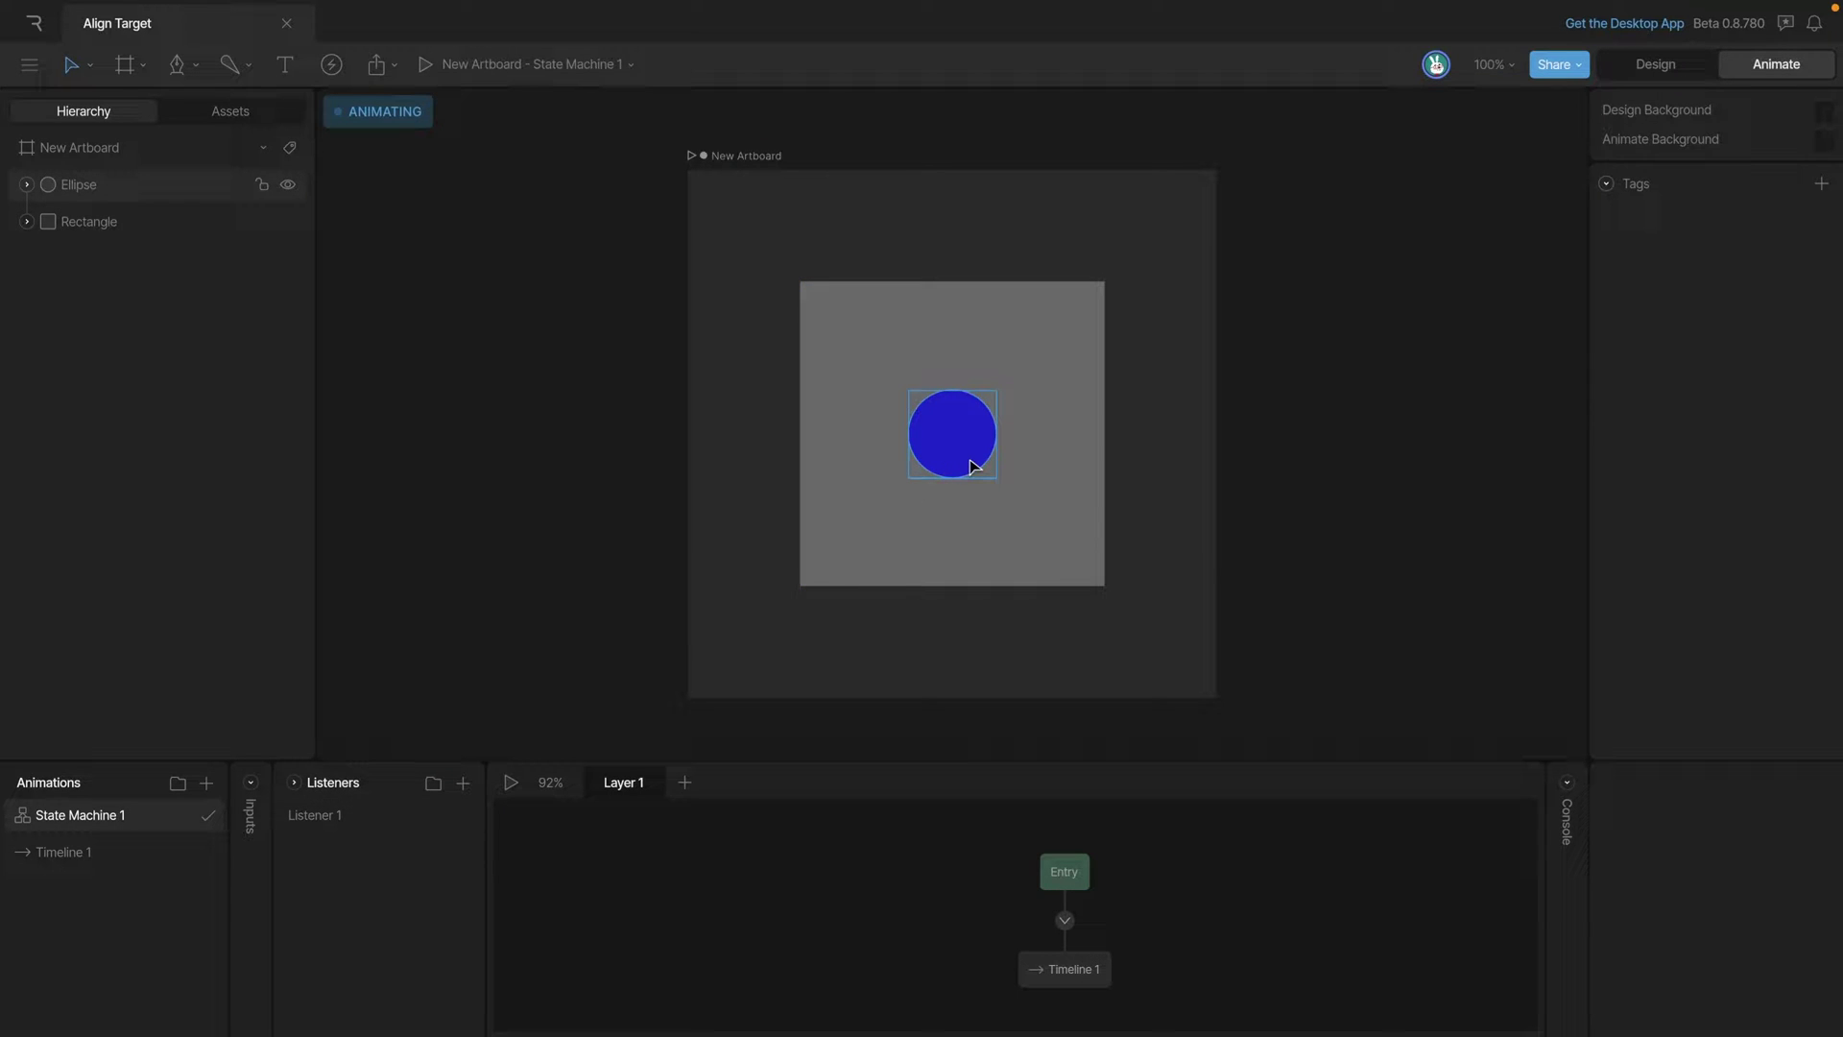
left_click(510, 782)
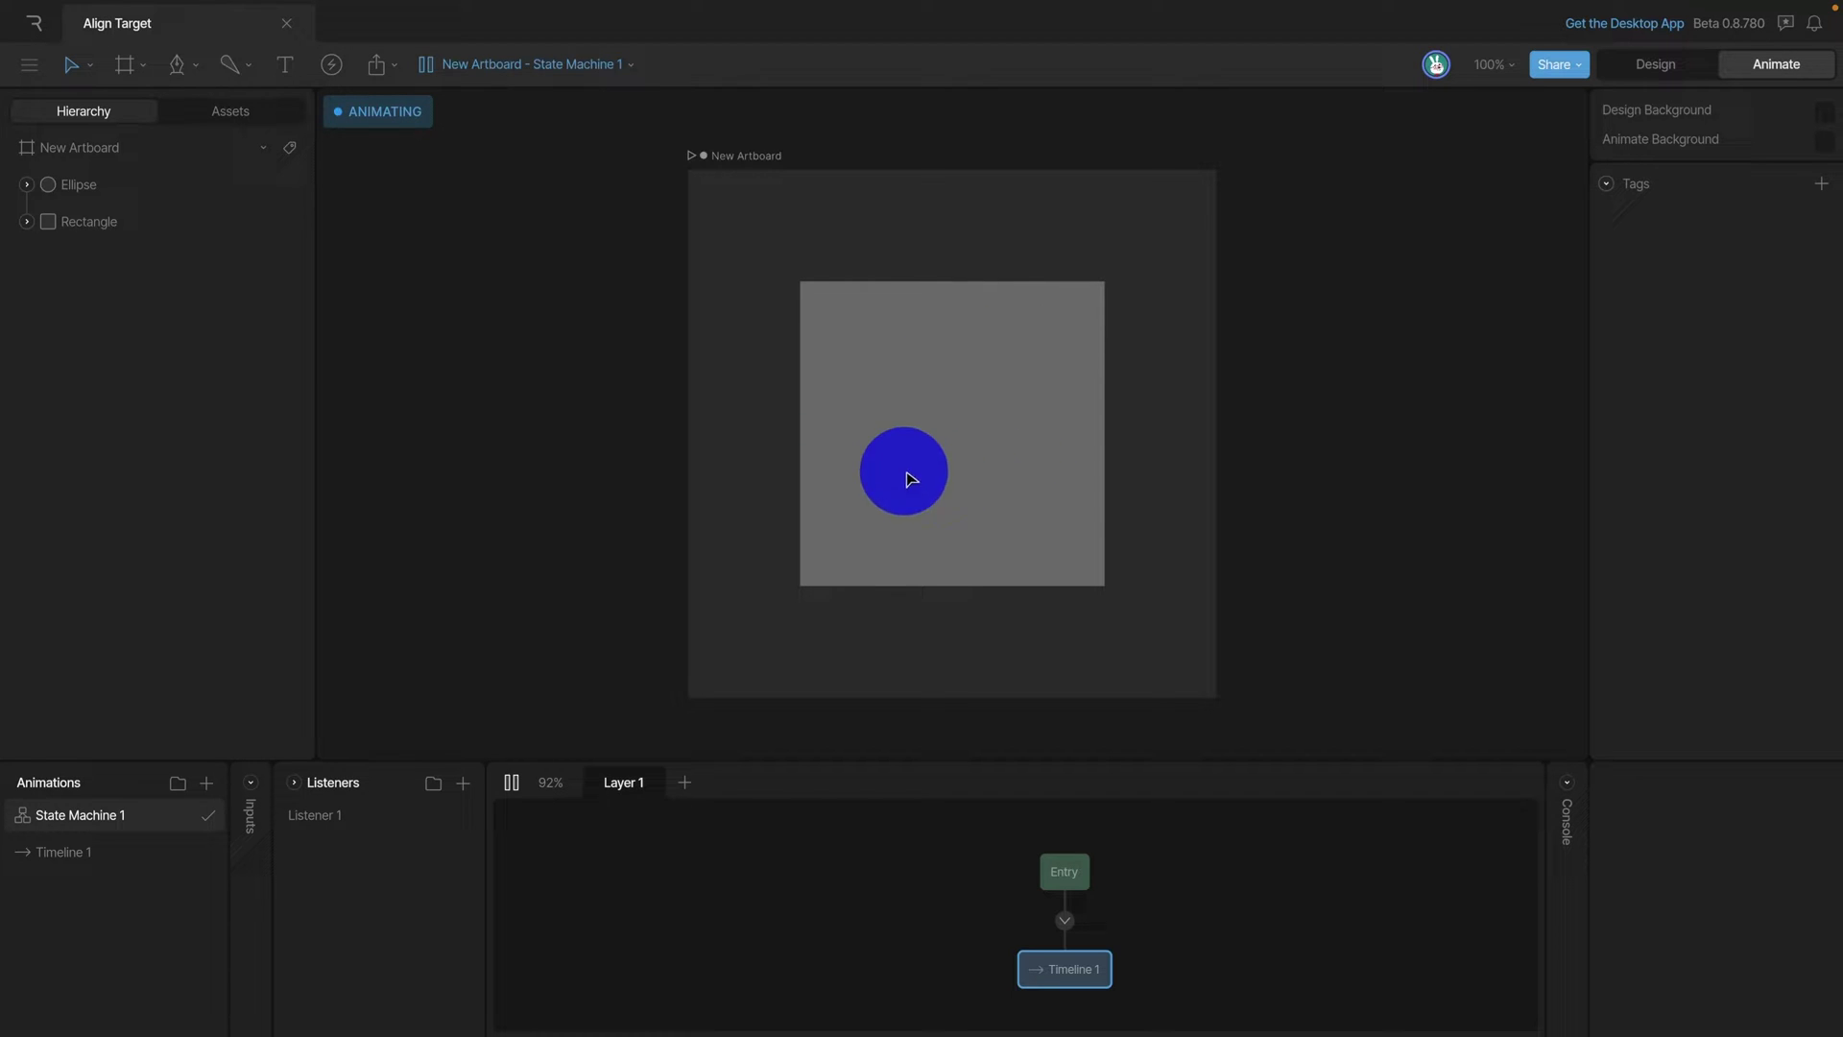
- Pause the state machine preview and select Listener 1 in the Listeners panel
left_click(512, 784)
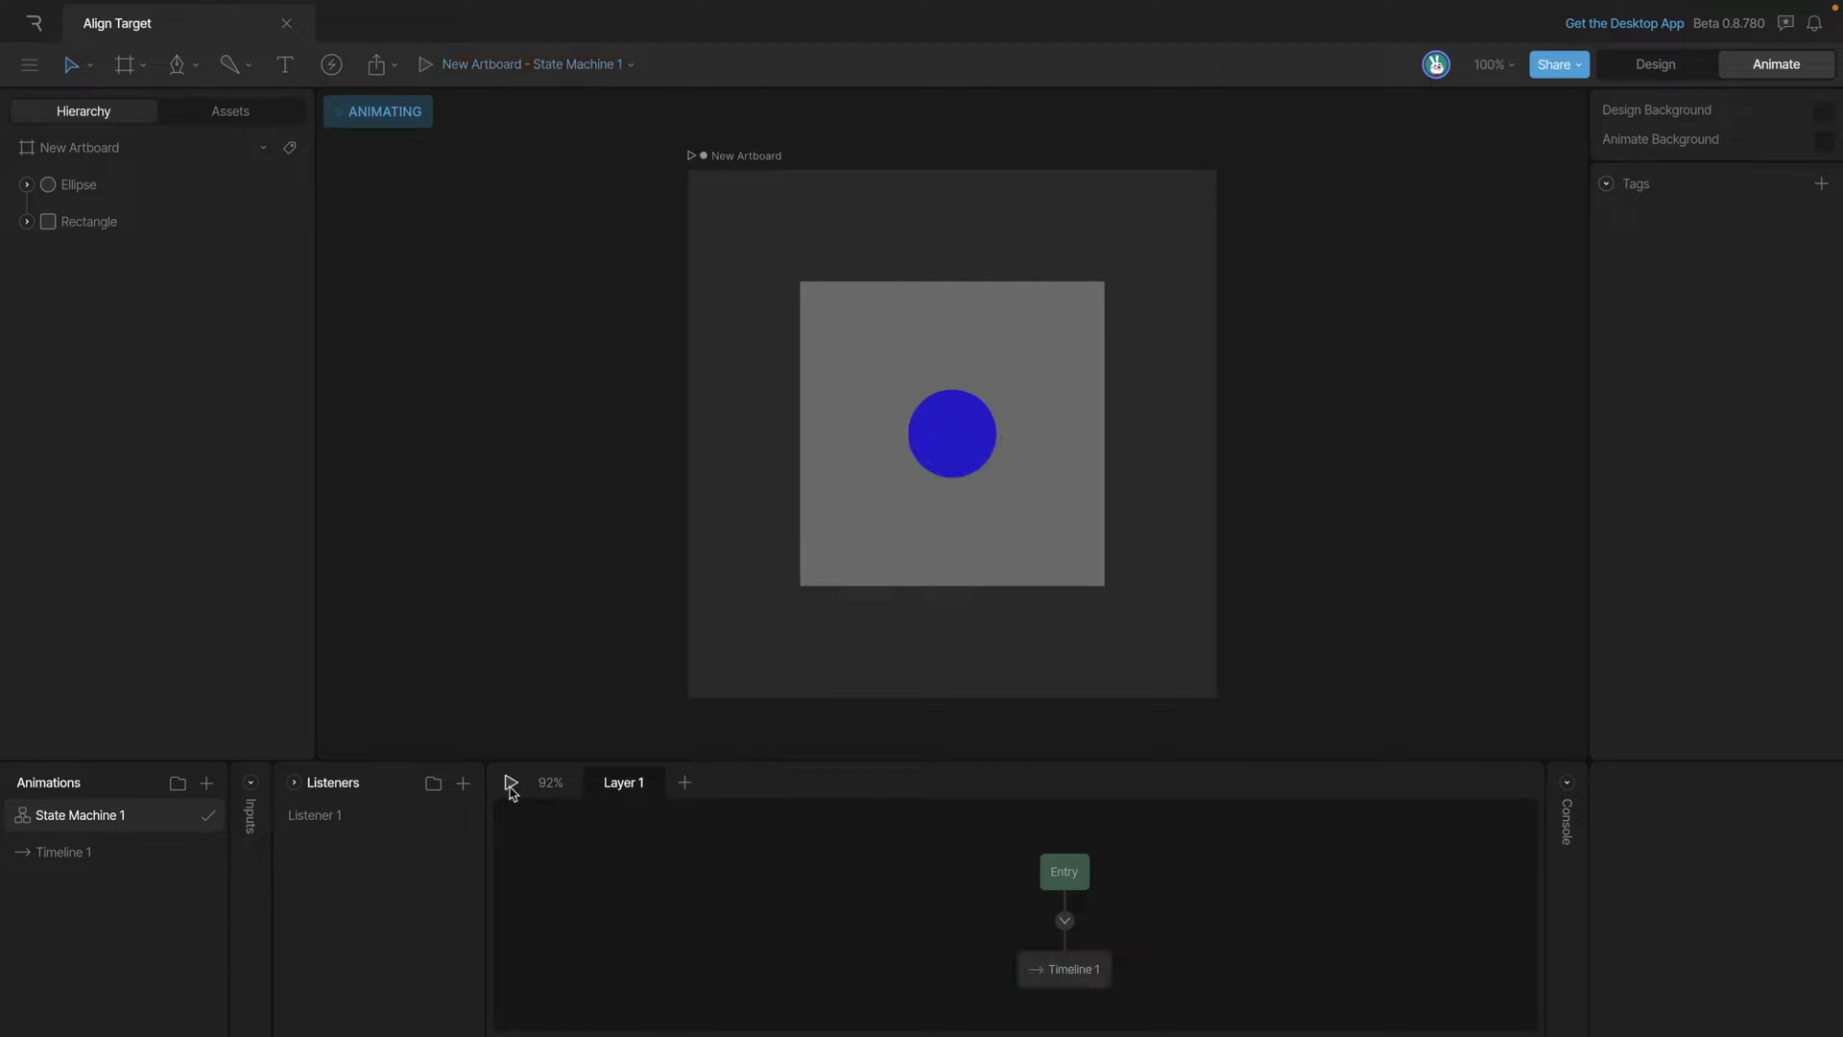
left_click(328, 828)
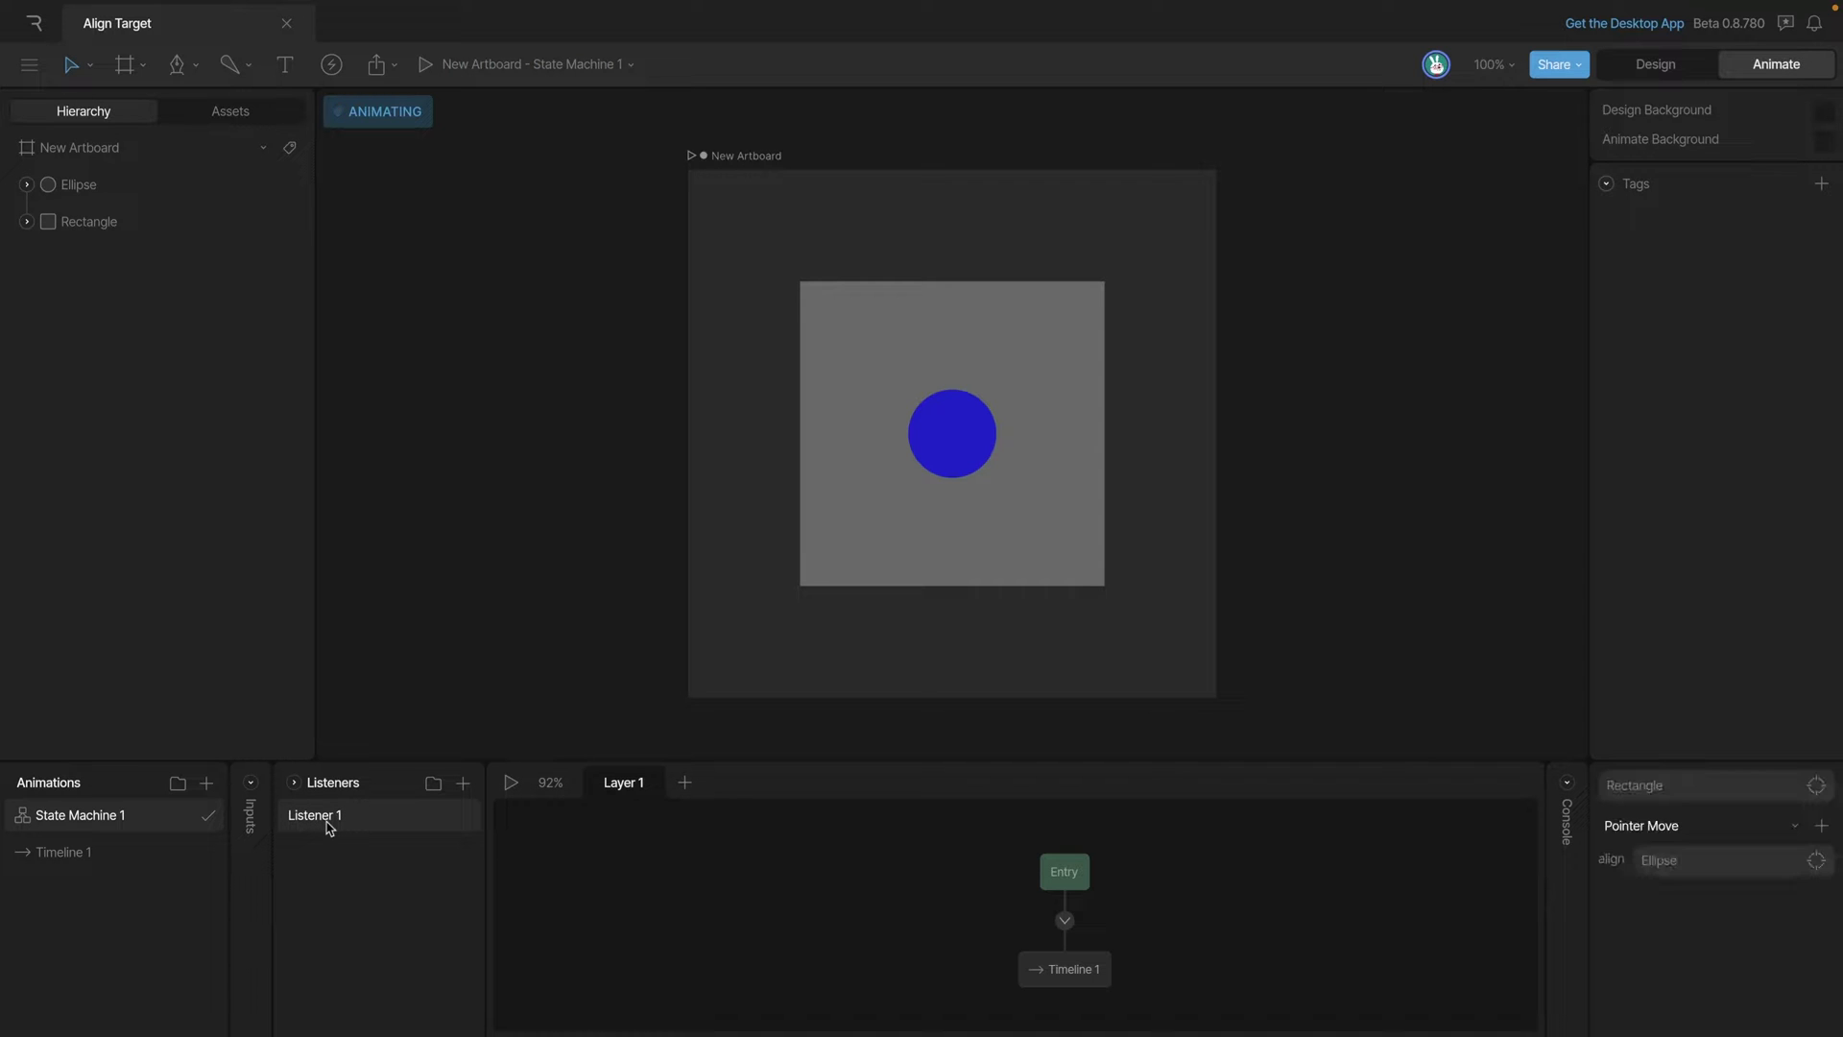
- Change the listener event to Pointer Down and start playback
left_click(1670, 836)
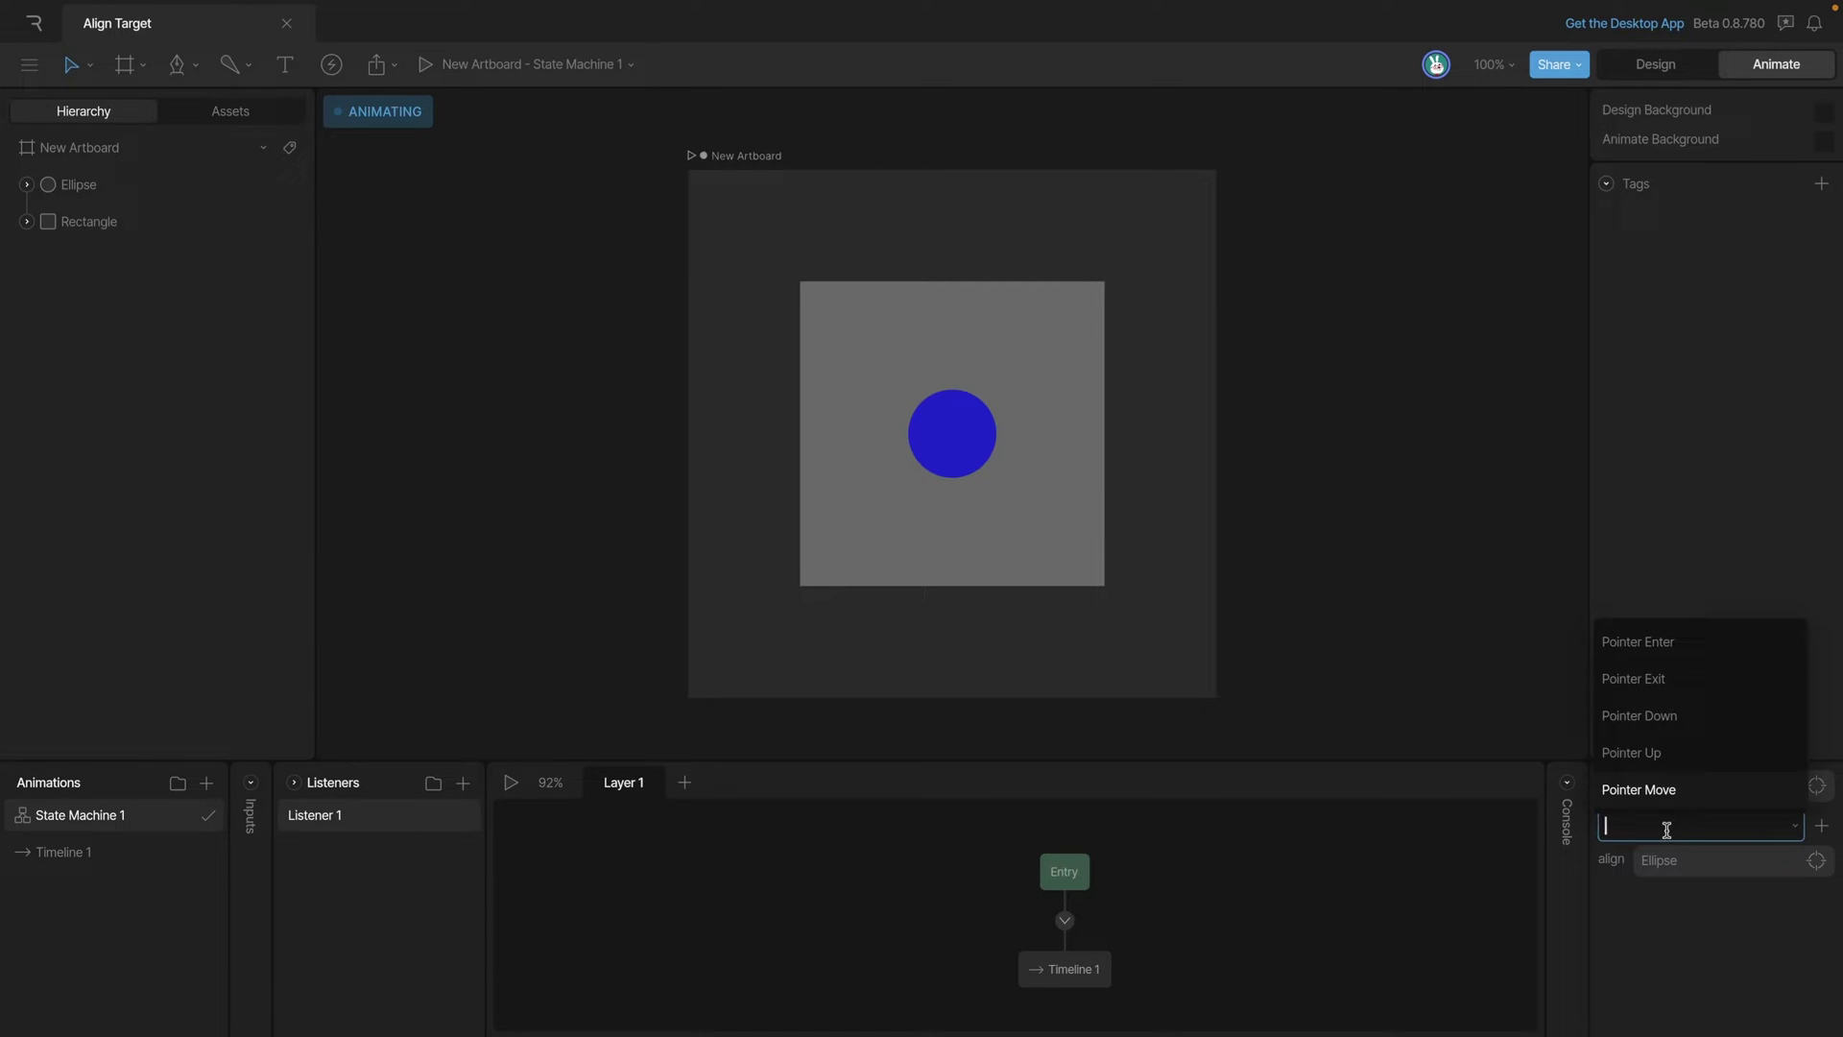
left_click(1654, 724)
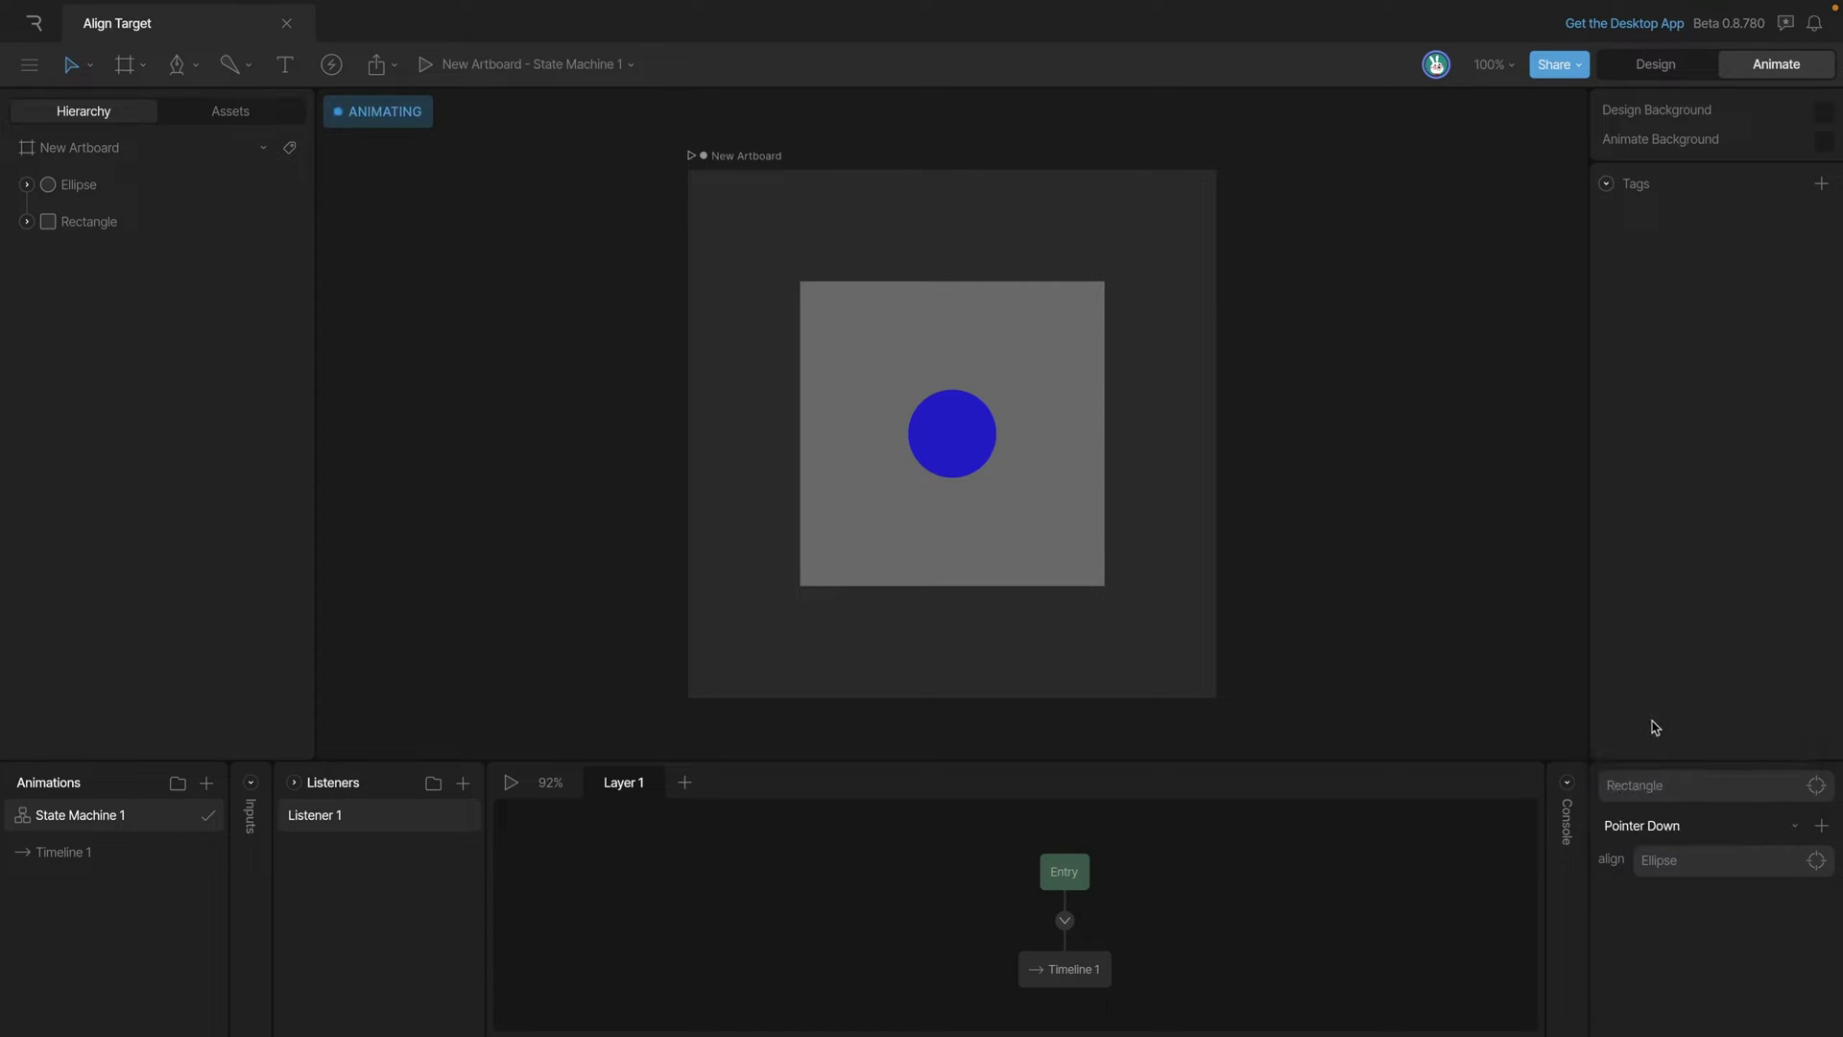
left_click(511, 783)
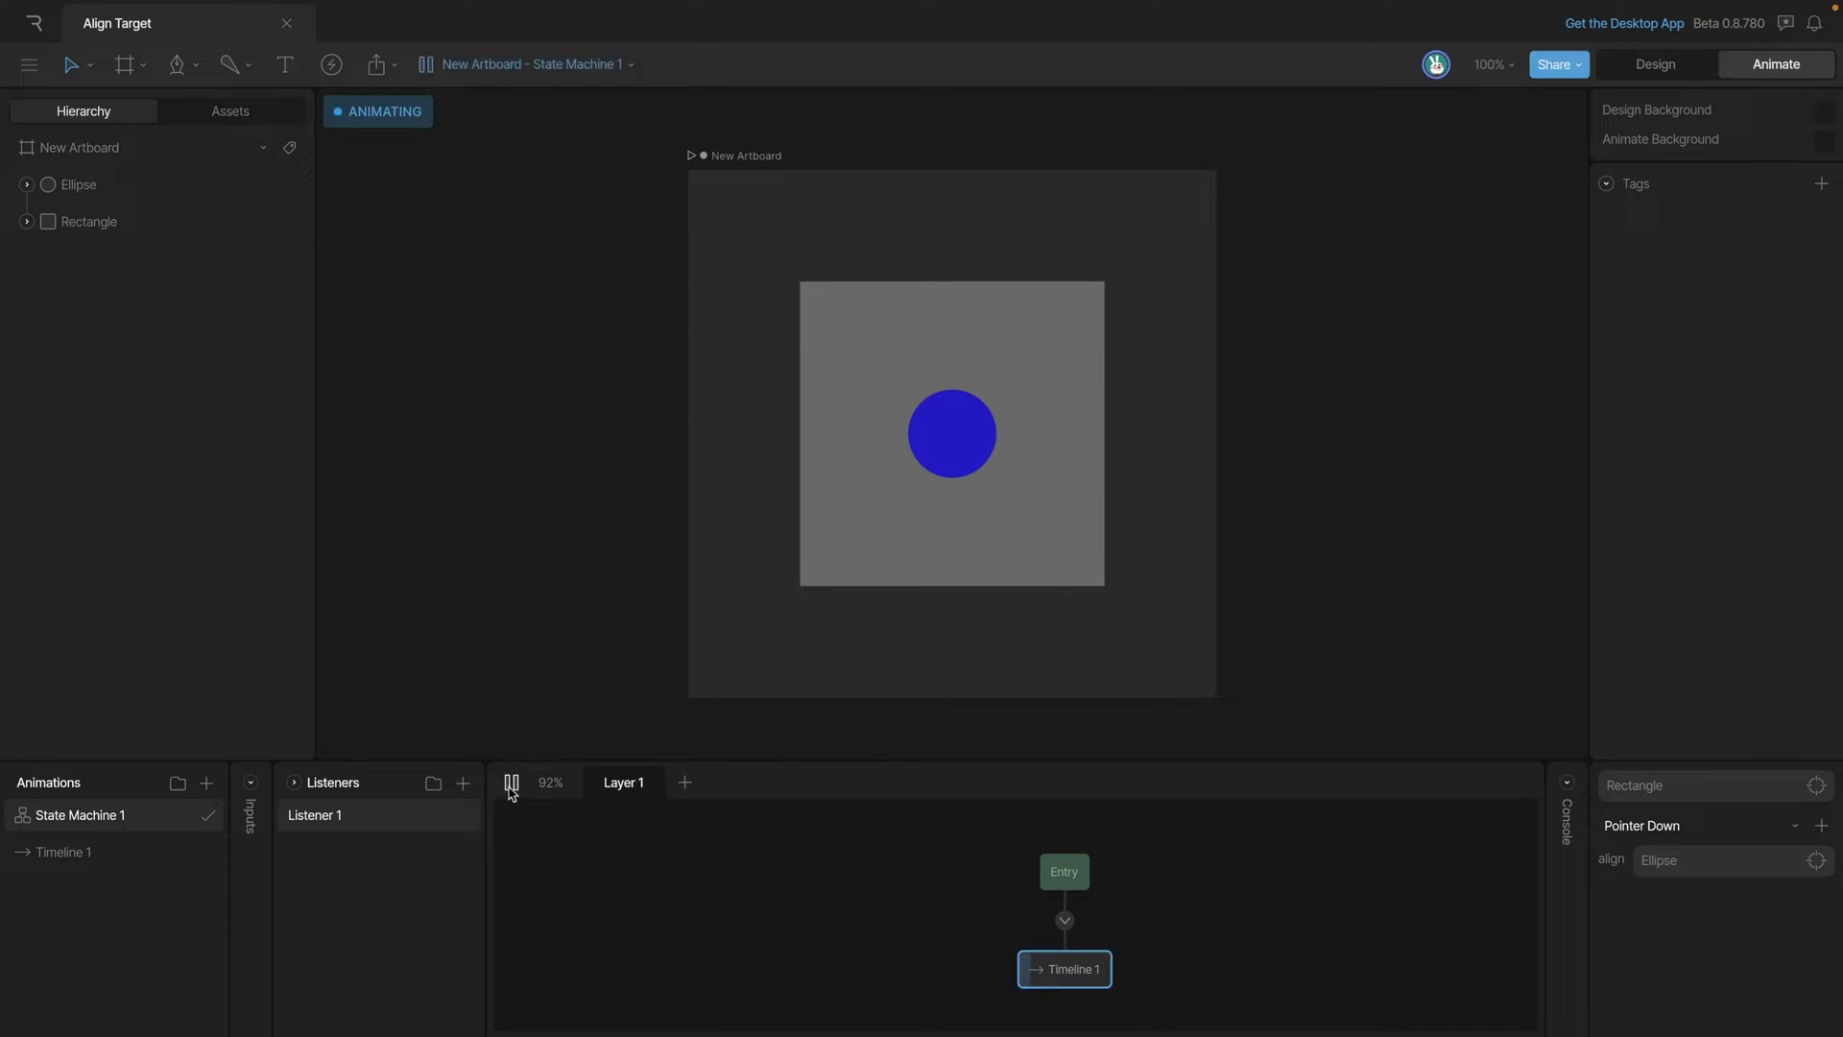
- Click five spots on the square to snap the circle there, then stop playback
left_click(1044, 530)
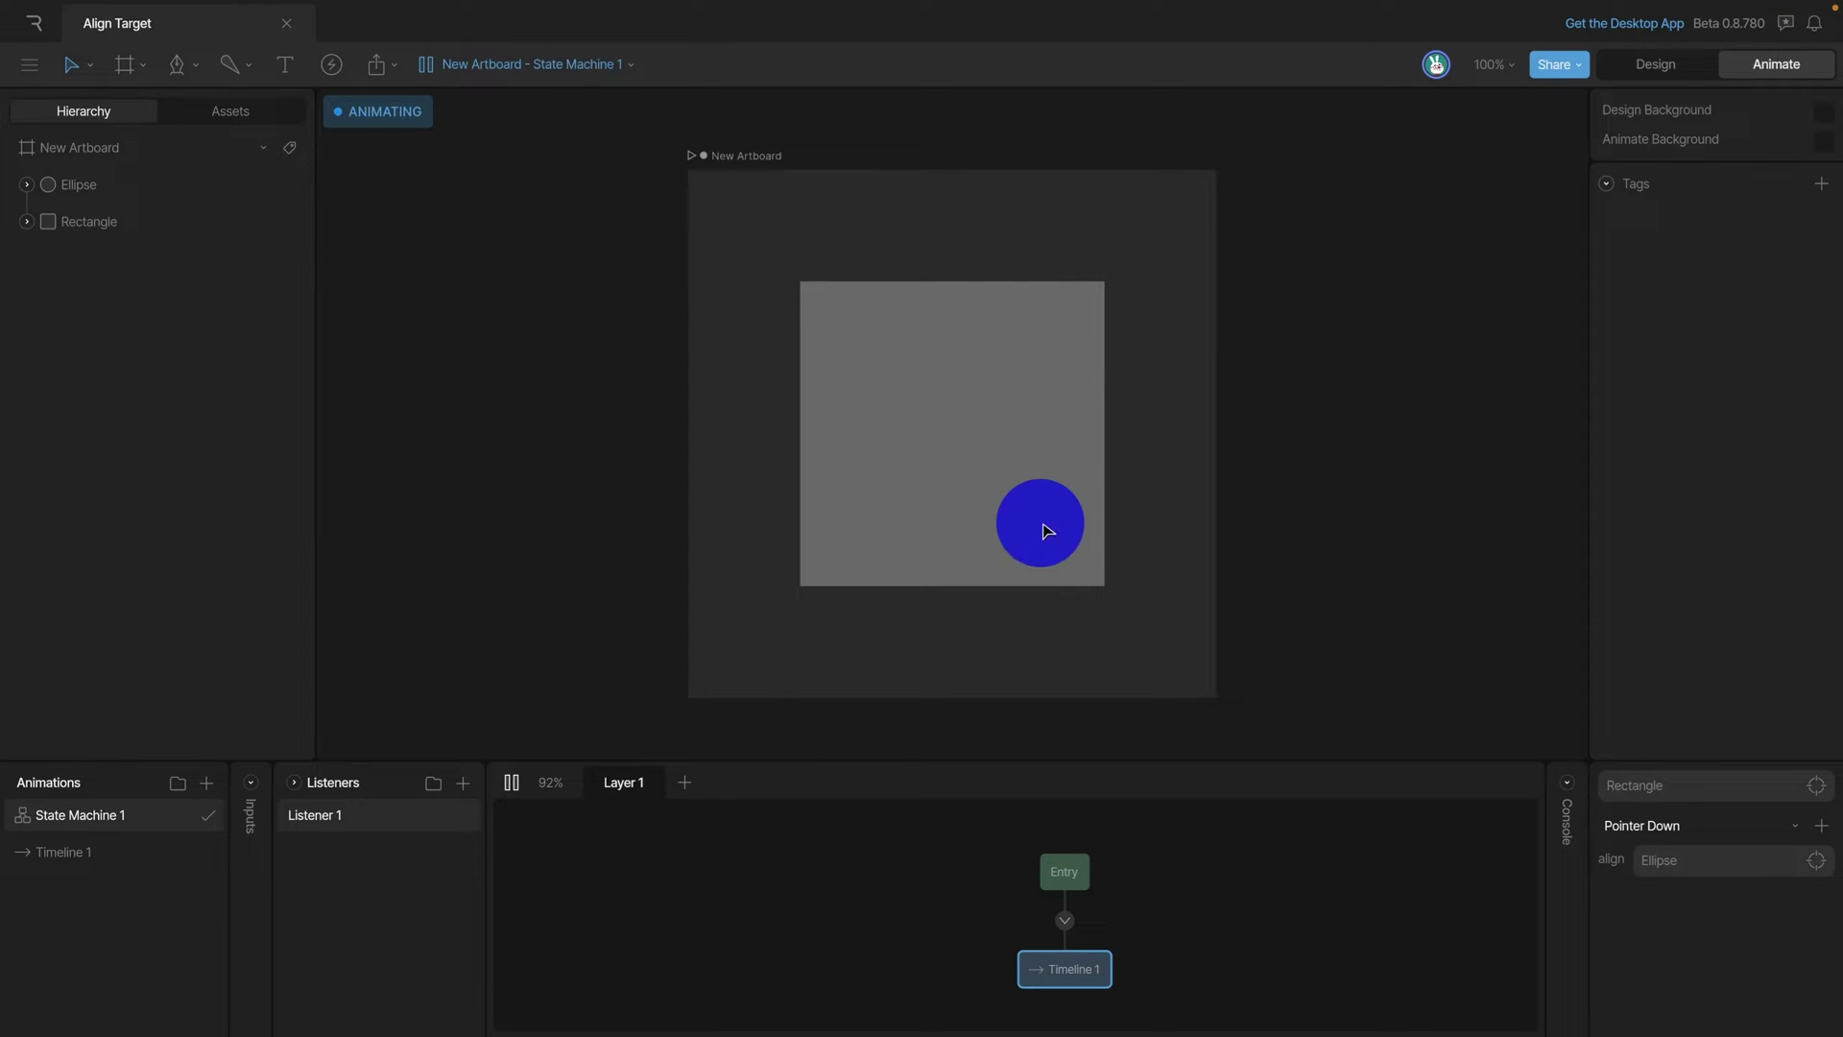
left_click(932, 336)
left_click(842, 494)
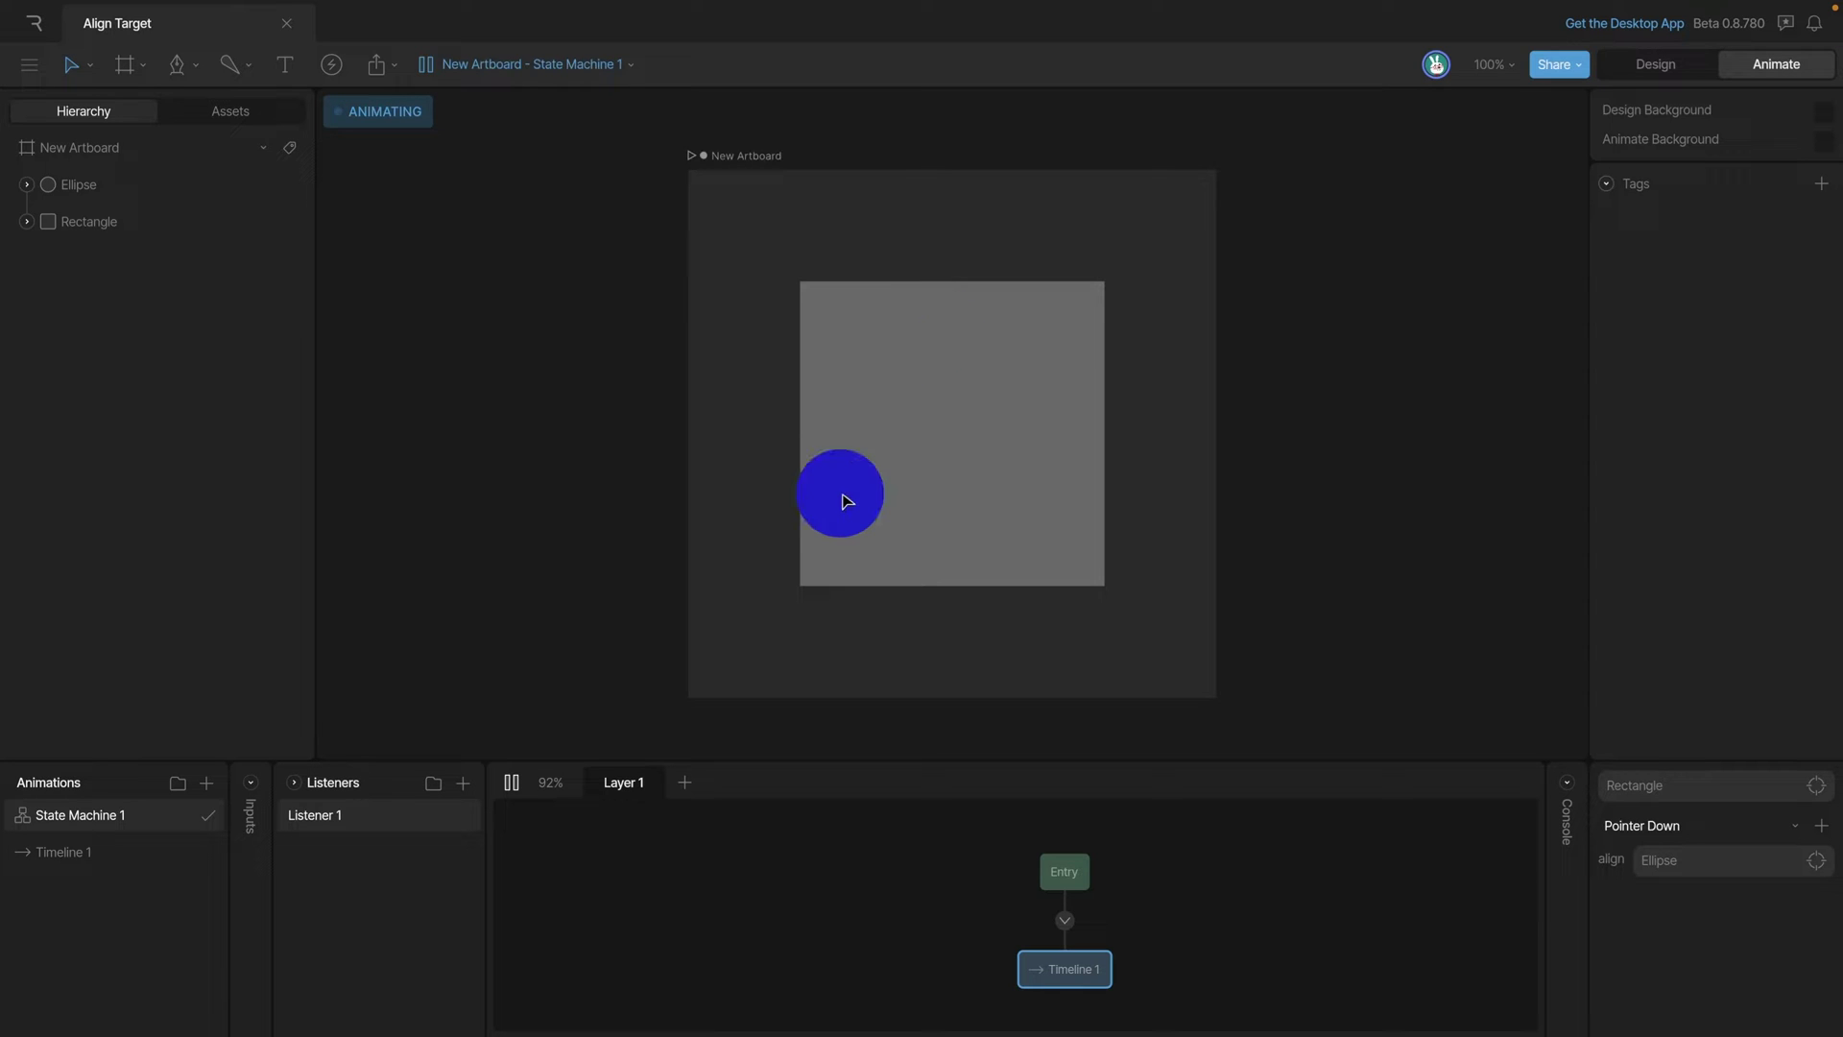
left_click(999, 535)
left_click(1054, 388)
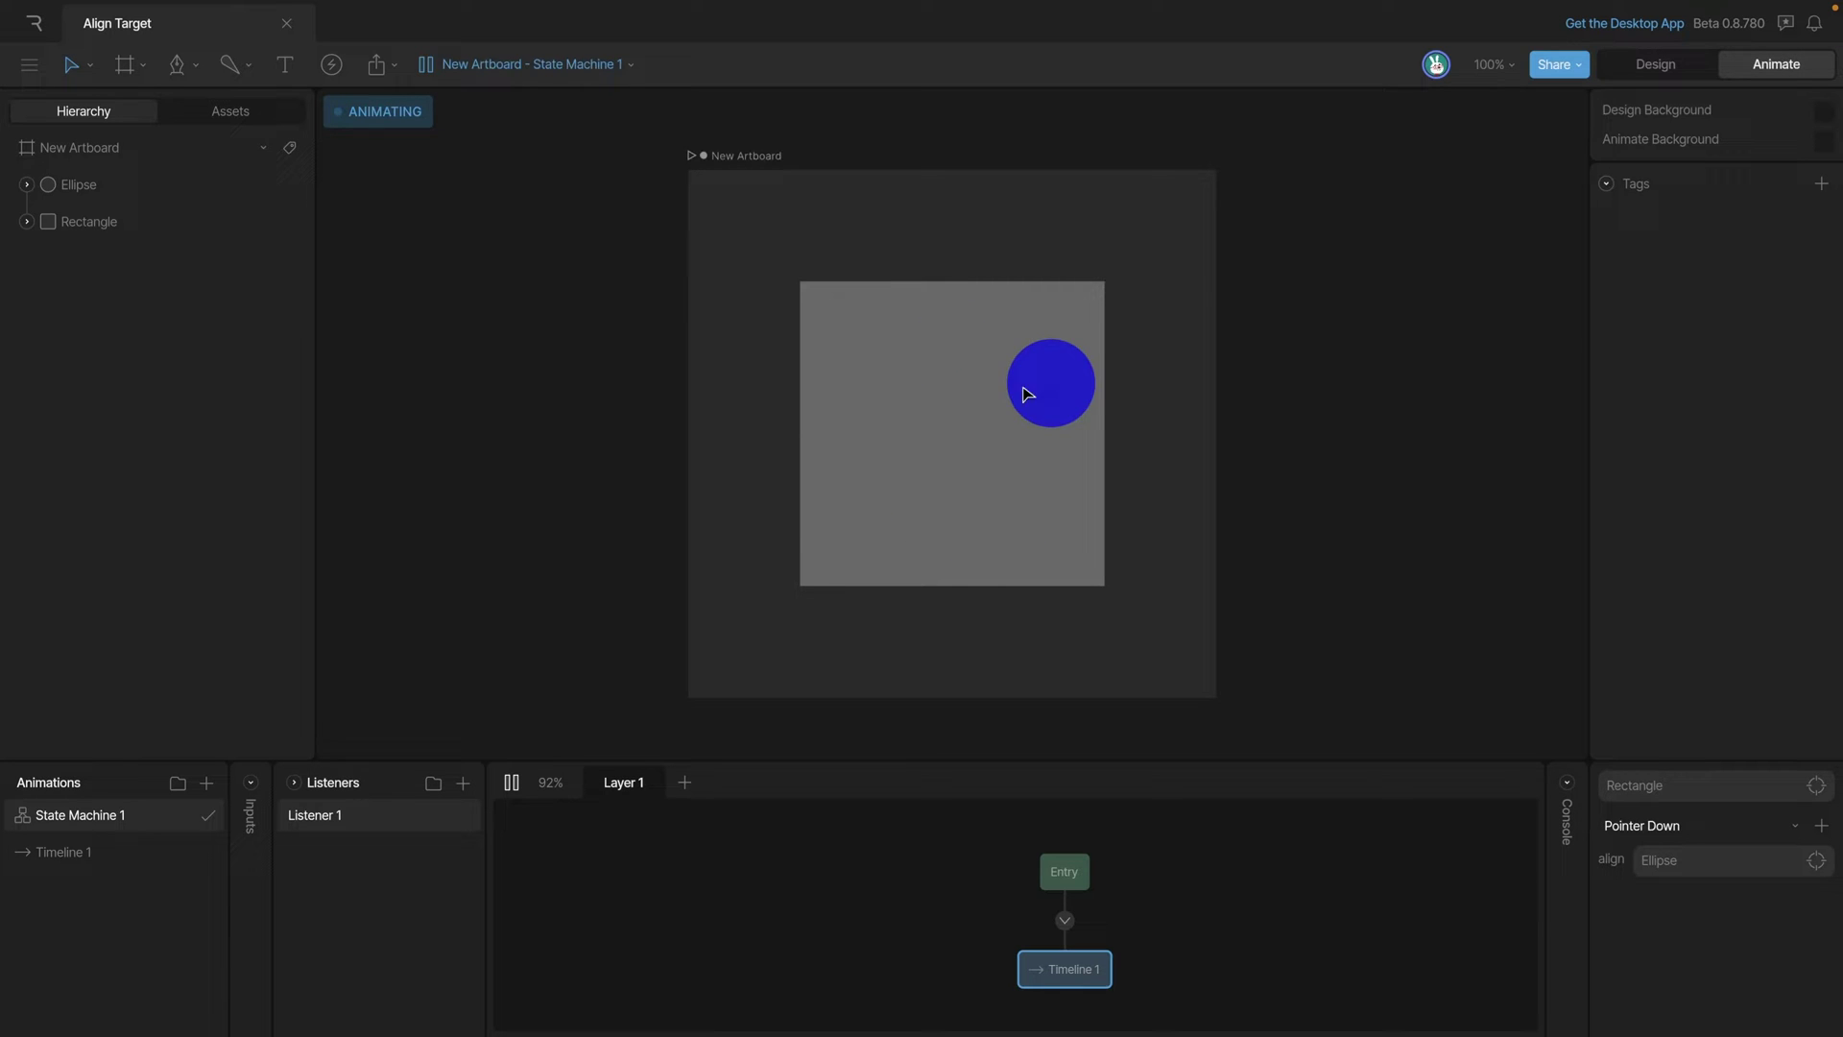
key("space")
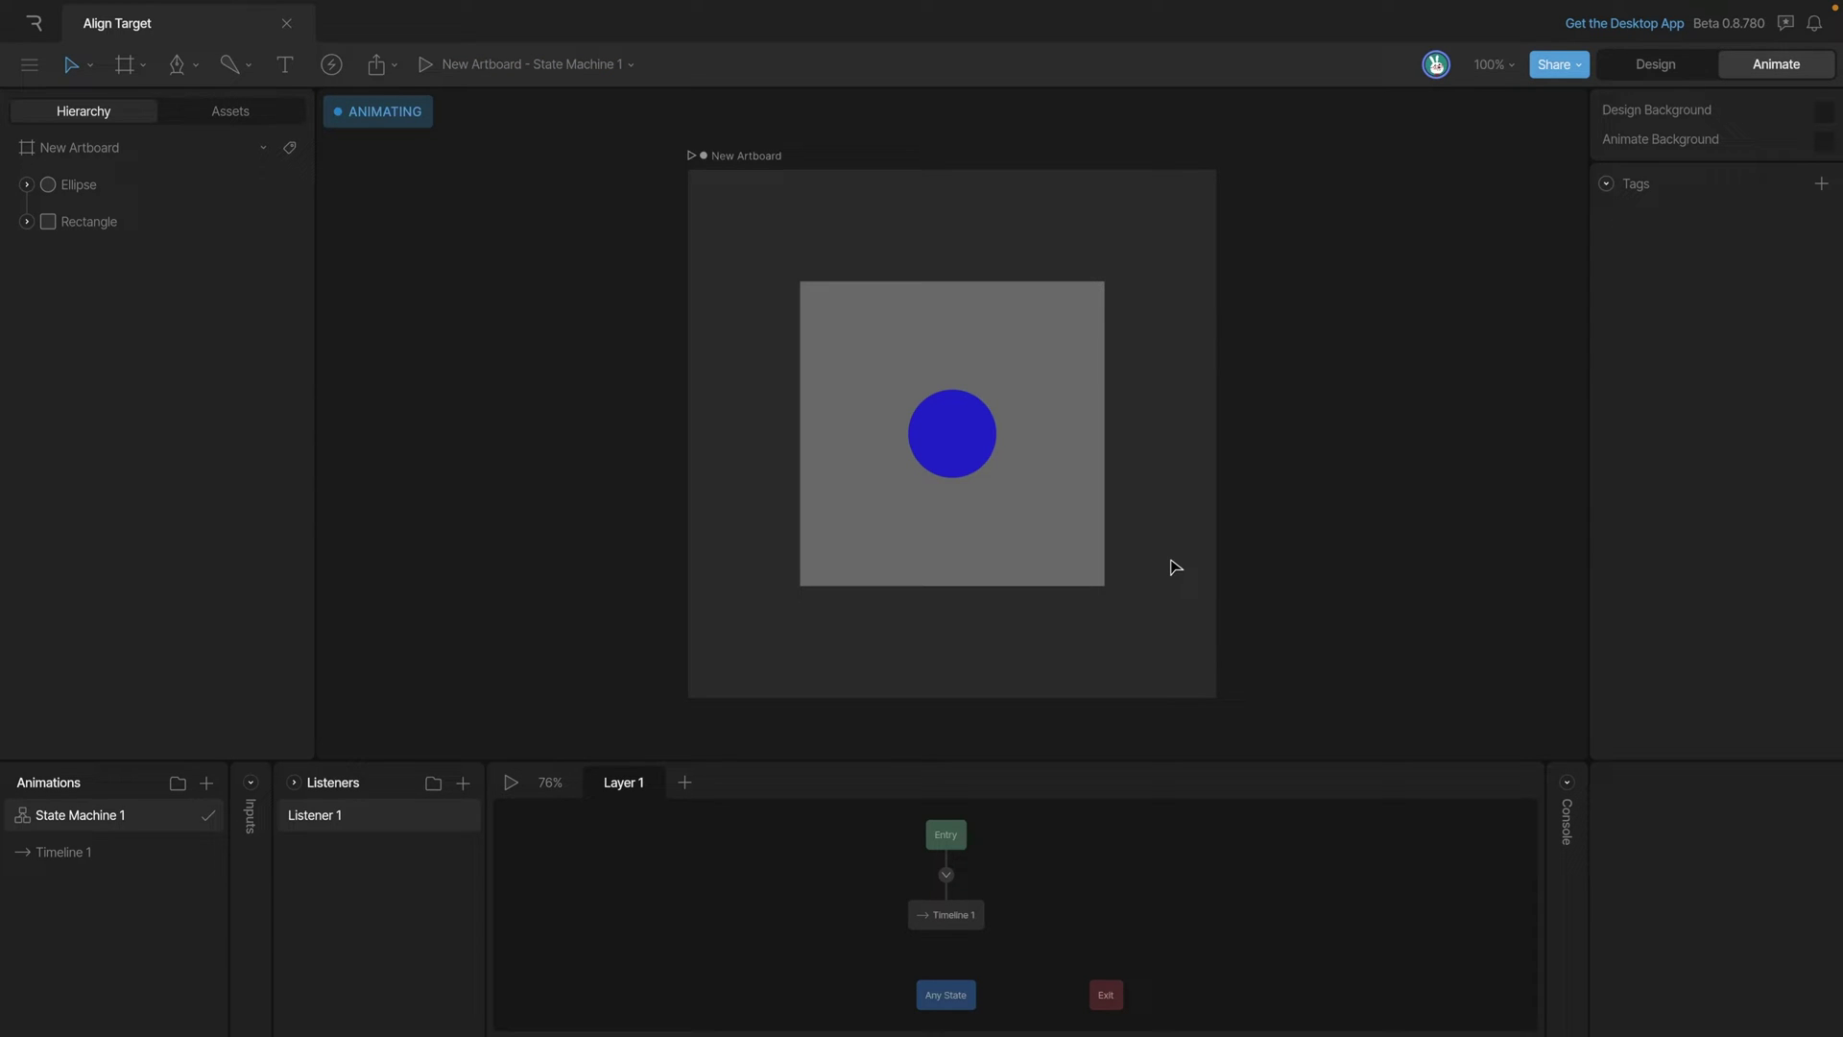
- Hide the Rectangle via its eye icon, then run and stop the state machine
left_click(1058, 561)
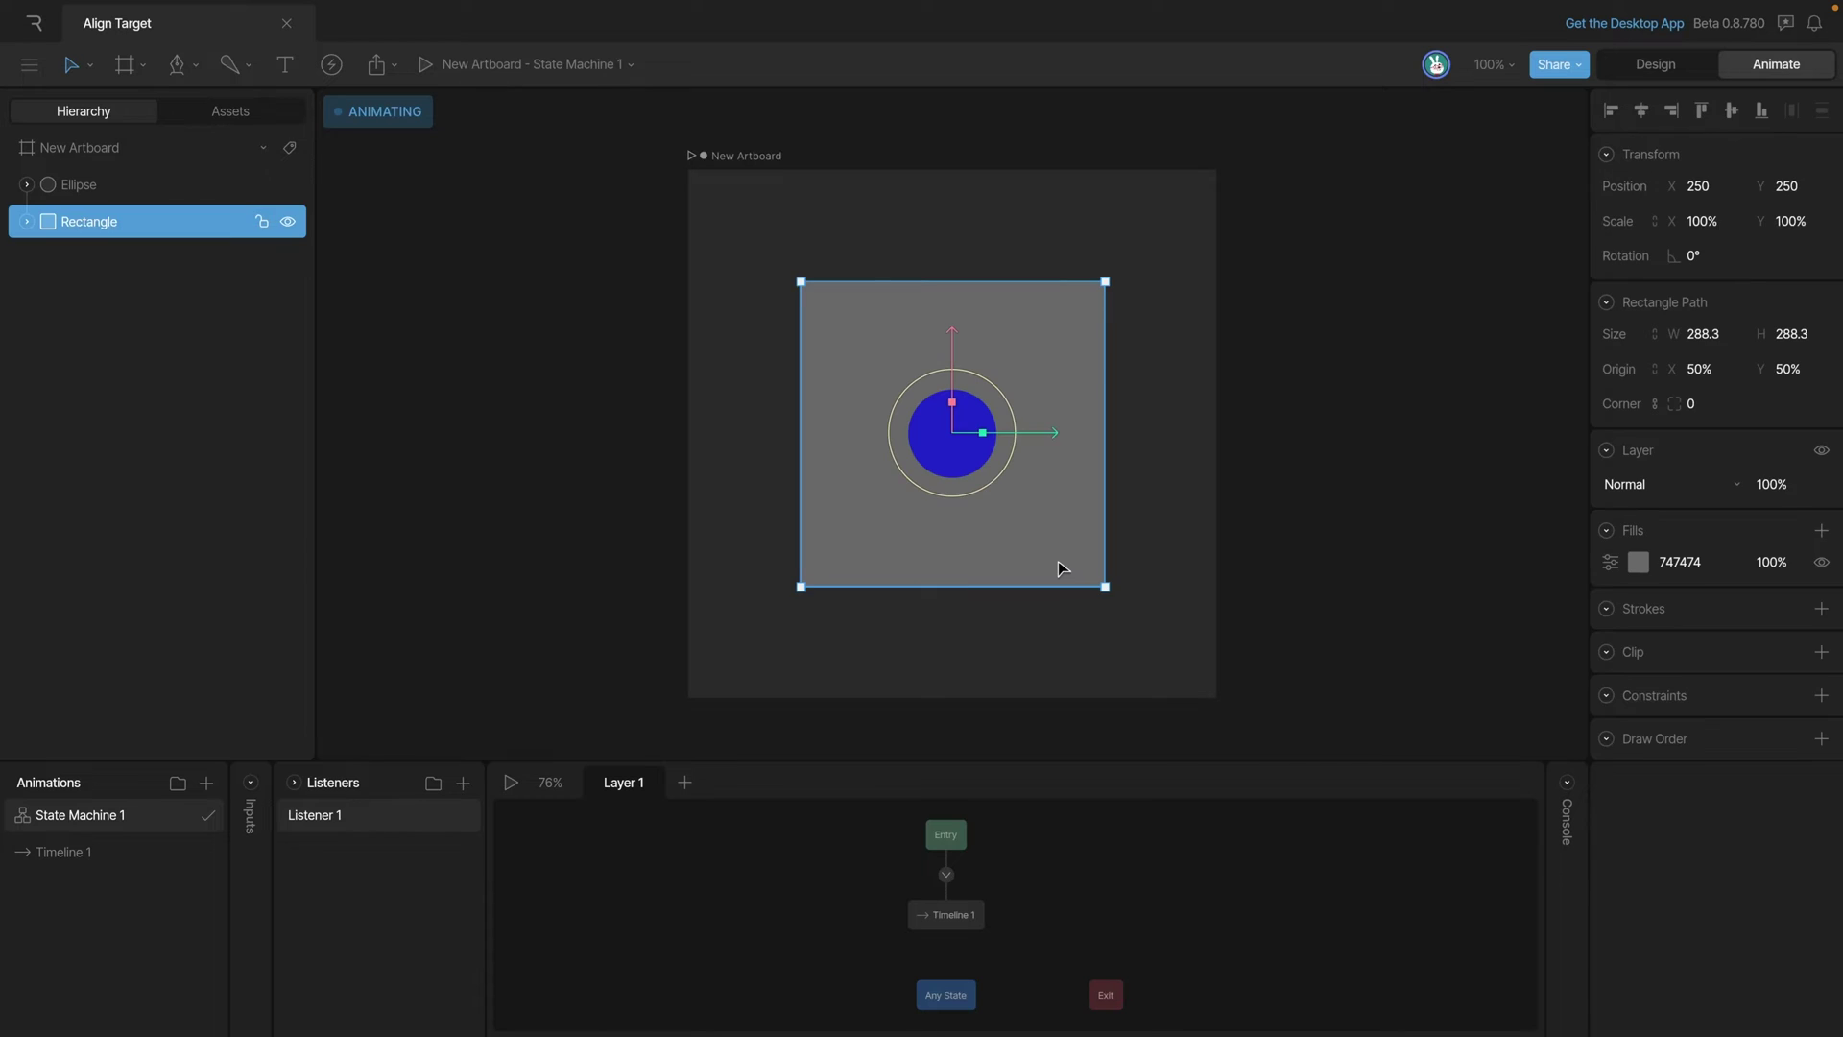
left_click(287, 222)
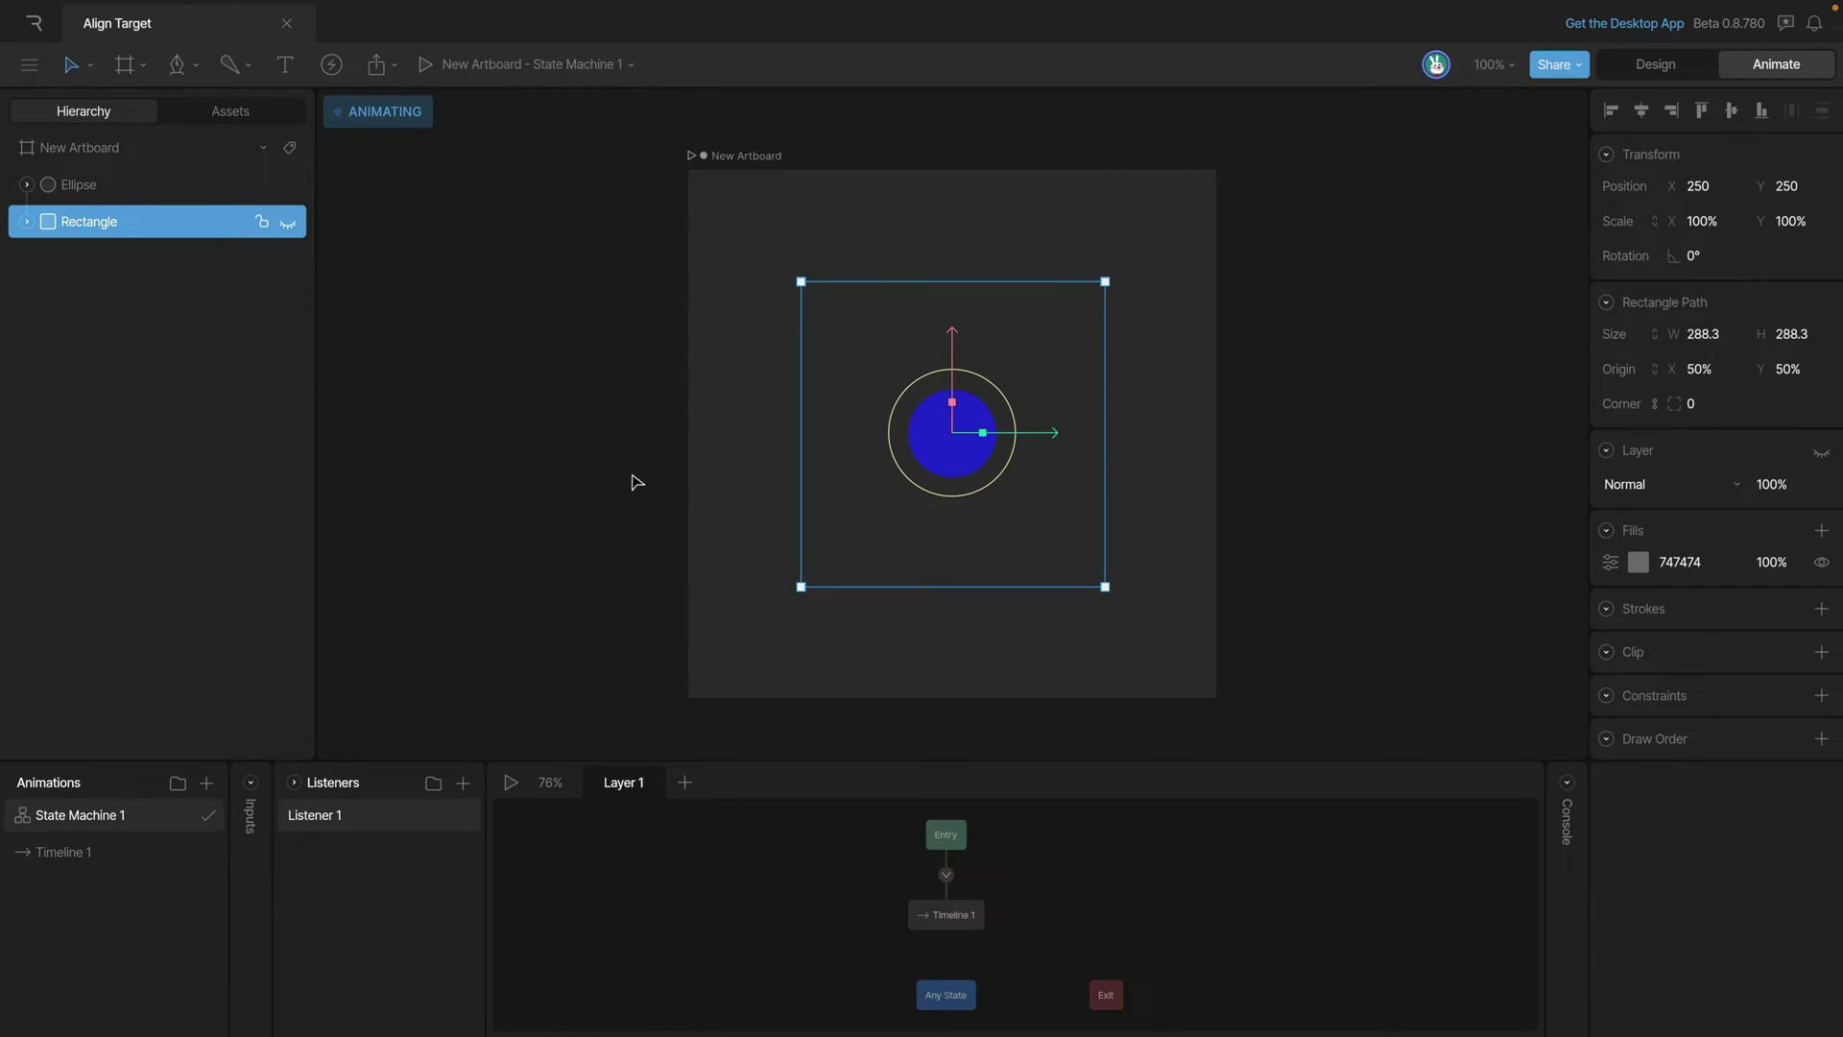
key("space")
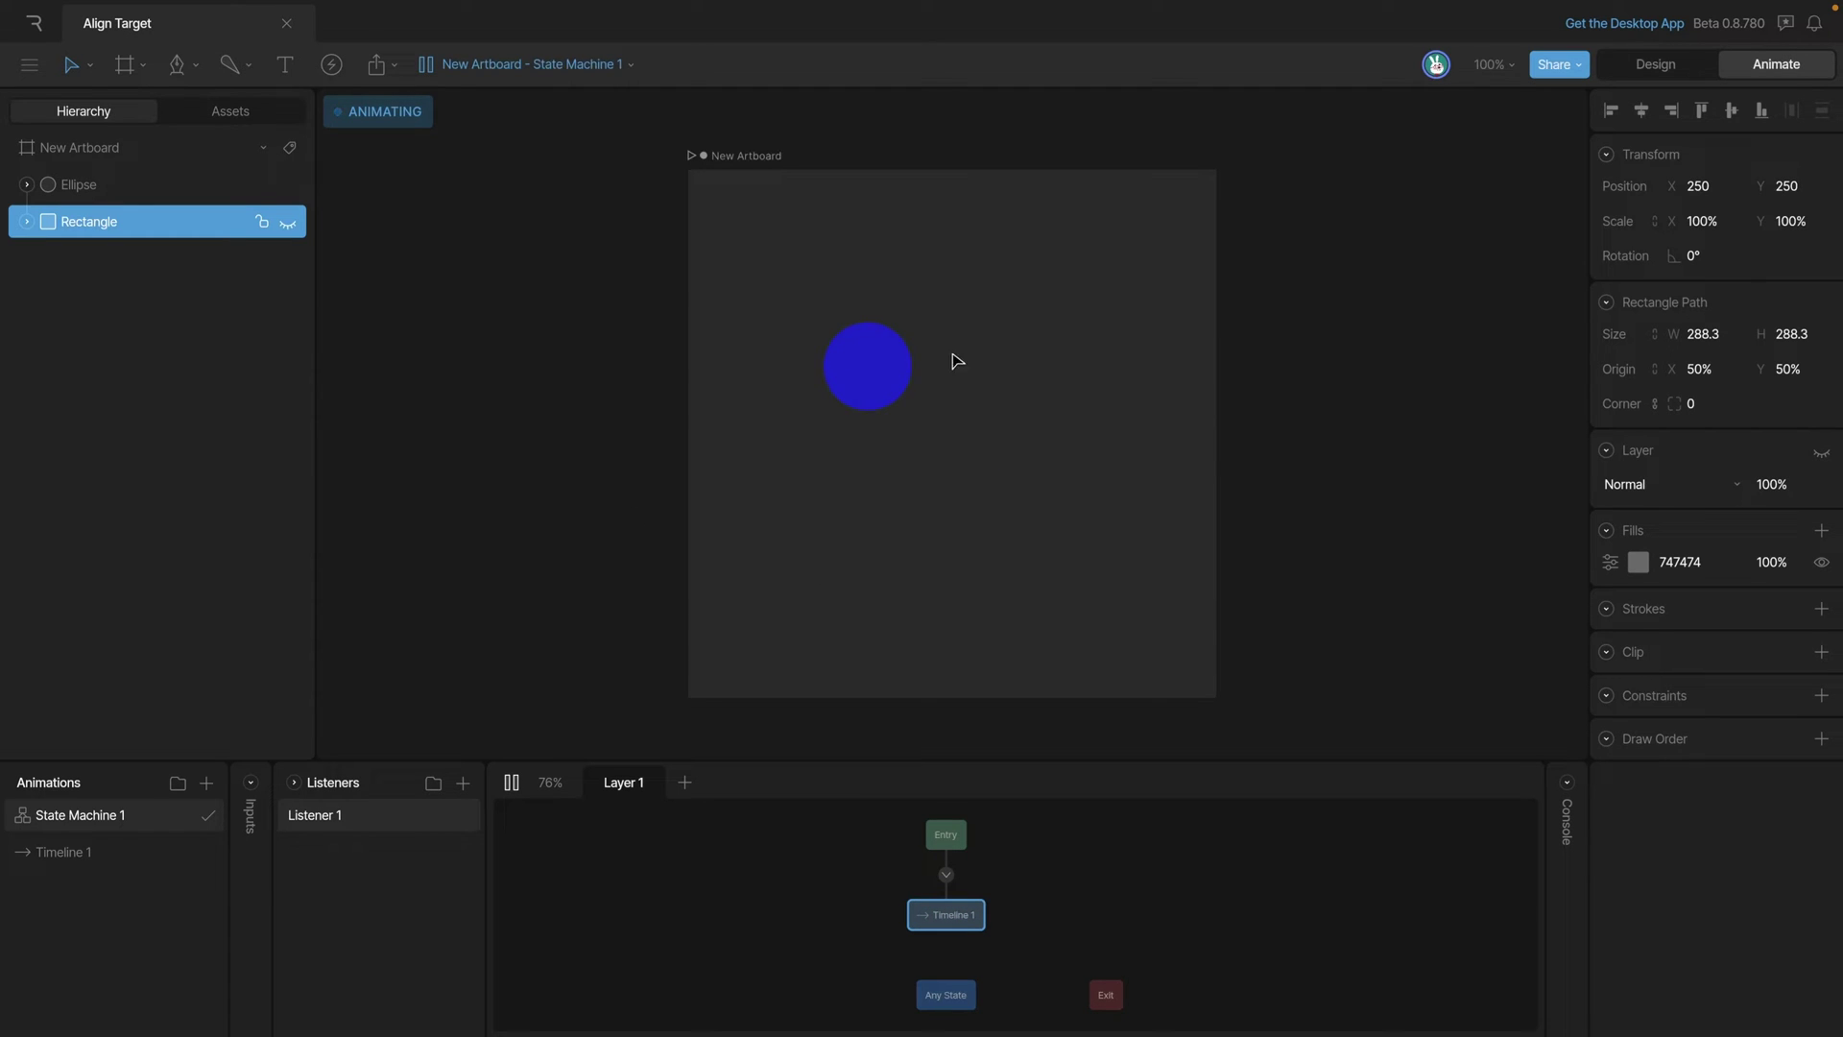
key("space")
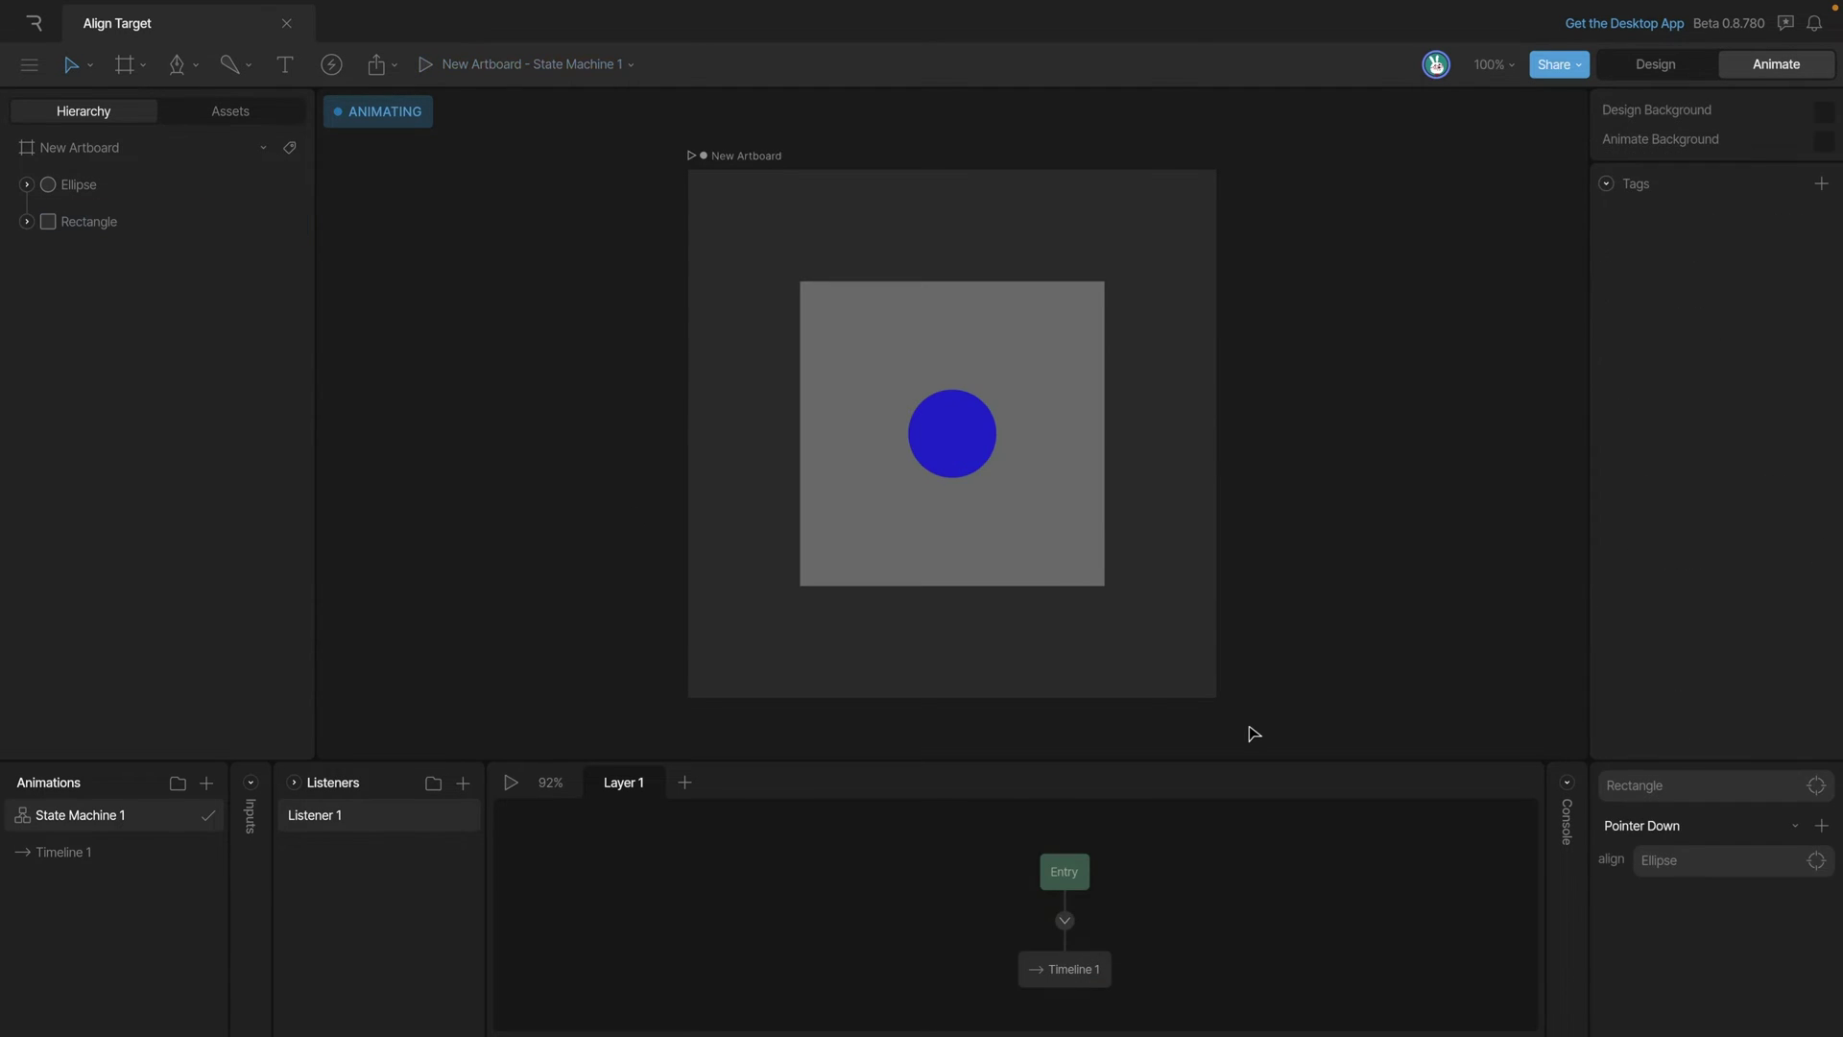